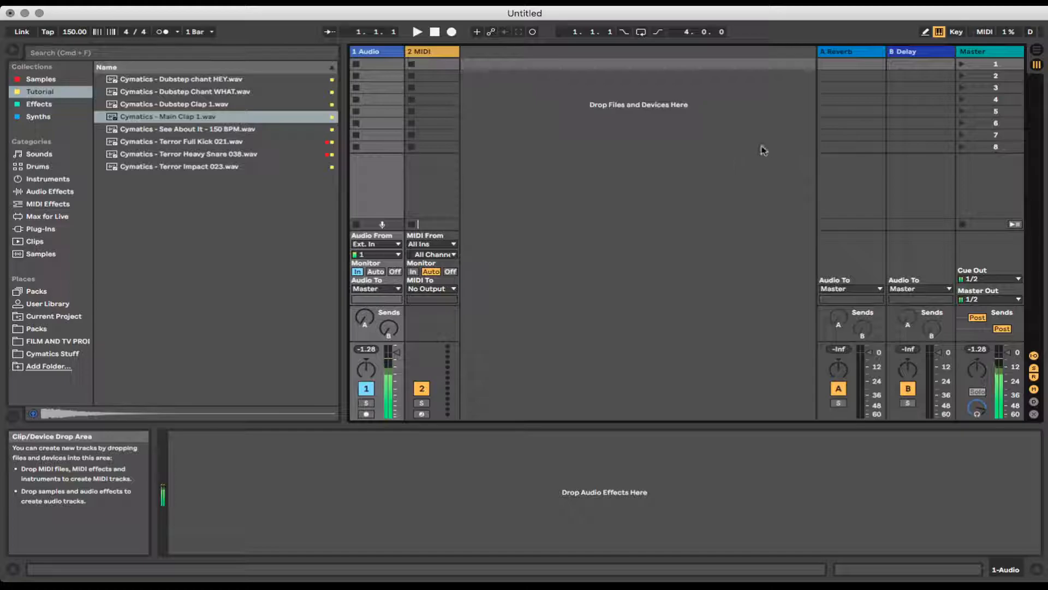
# - Switch to Arrangement View to show the timeline with locators Intro 1.1 through Drop 1.2
pyautogui.click(1037, 54)
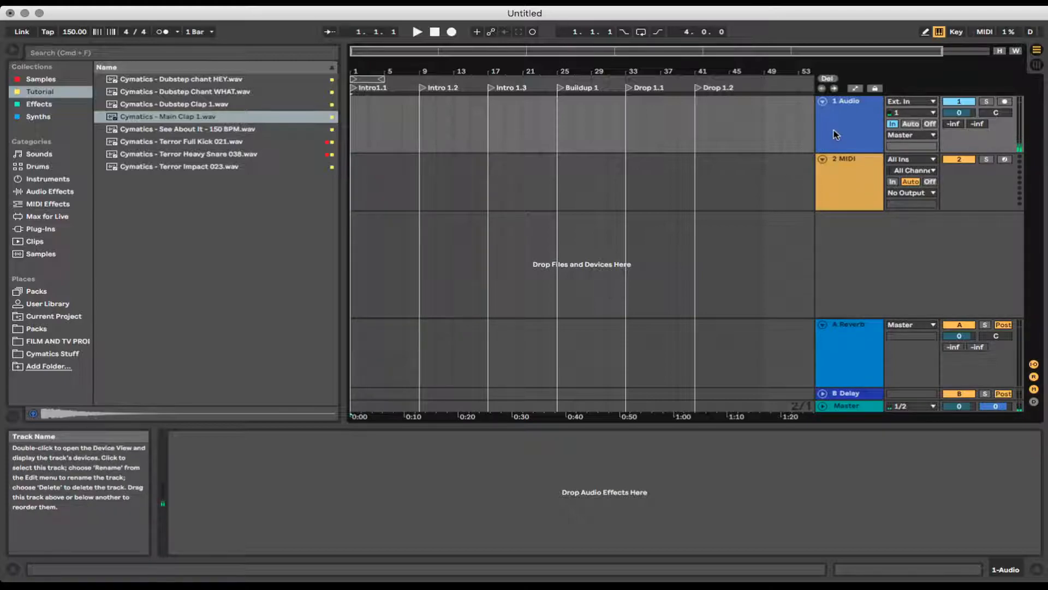
# - Fold the return tracks and display the A Reverb return's Reverb device after checking B Delay
pyautogui.click(823, 324)
pyautogui.click(855, 382)
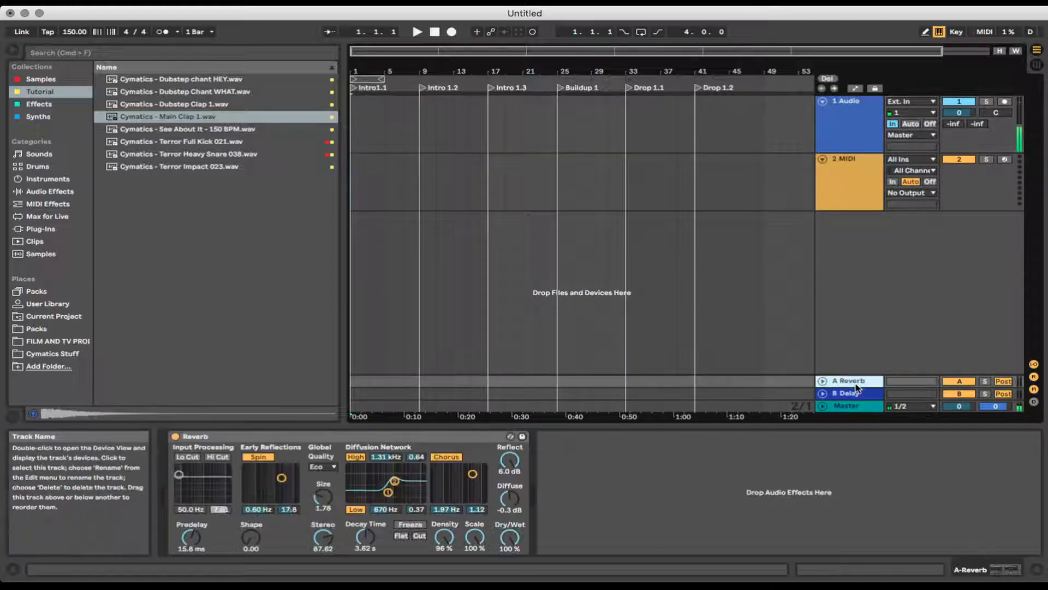
pyautogui.click(849, 393)
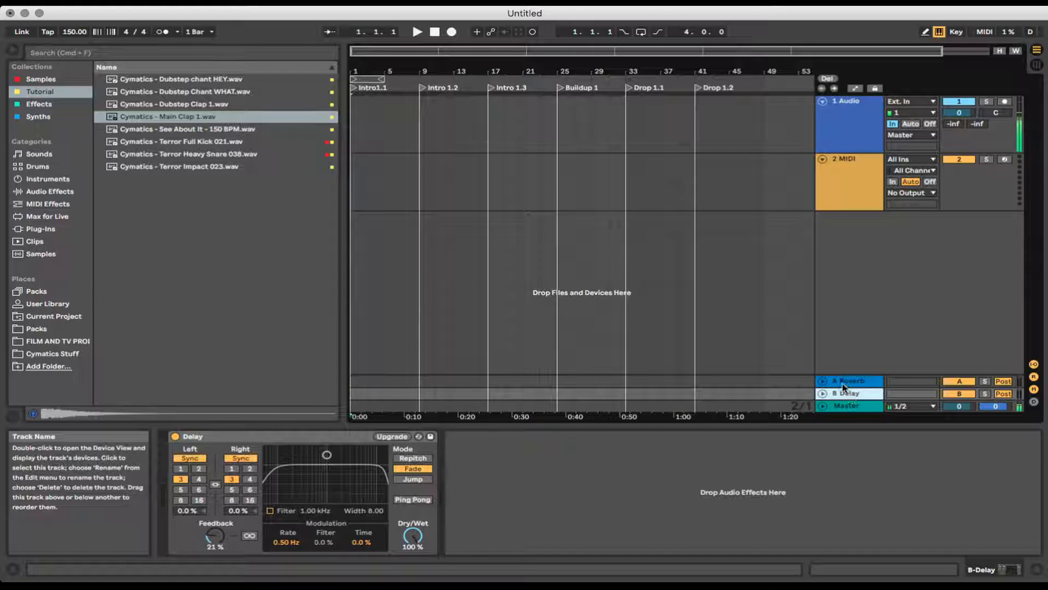
pyautogui.click(844, 383)
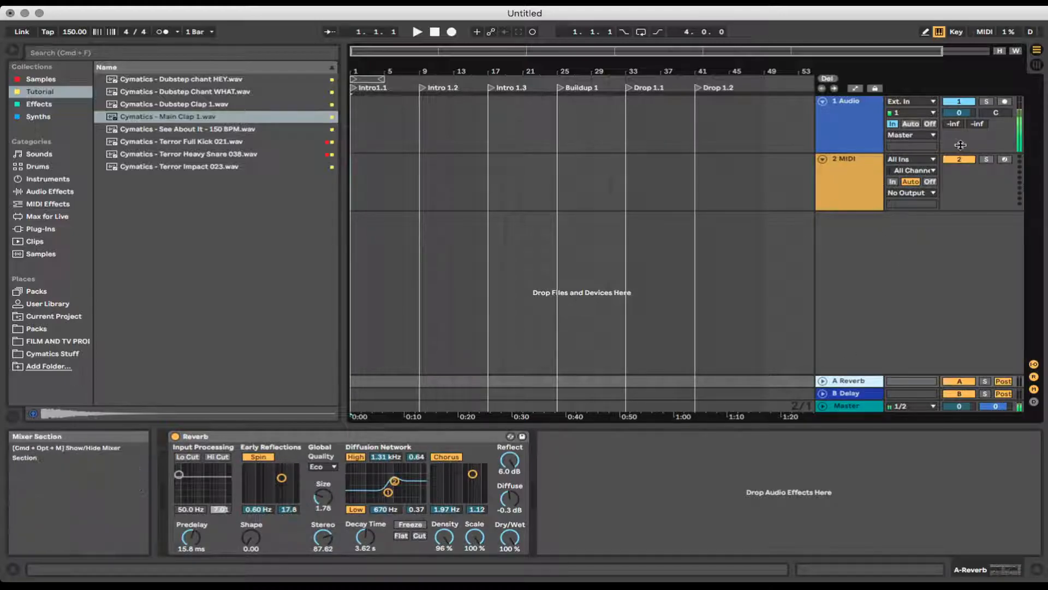
# - Try track 1's reverb send, then leave both its reverb and delay sends at -inf
pyautogui.moveTo(952, 125); pyautogui.dragTo(954, 93)
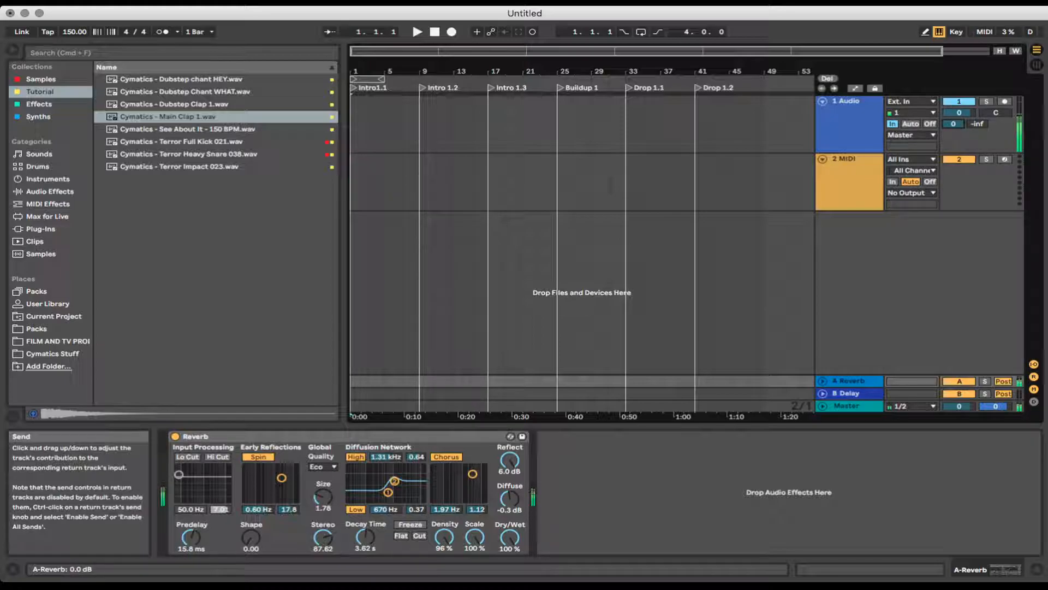
pyautogui.moveTo(954, 123); pyautogui.dragTo(976, 105)
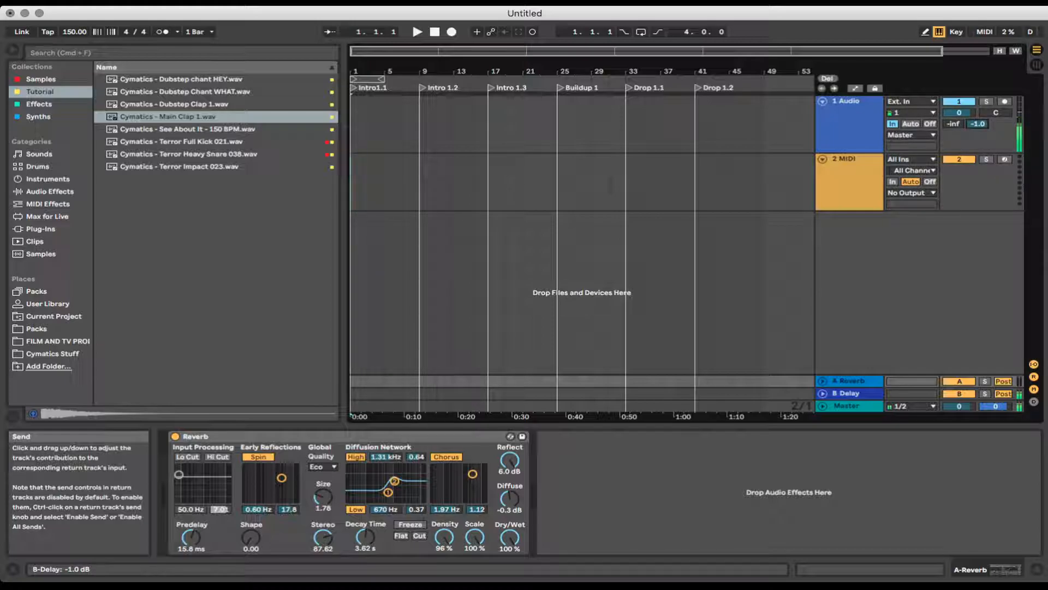
pyautogui.moveTo(976, 103); pyautogui.dragTo(976, 126)
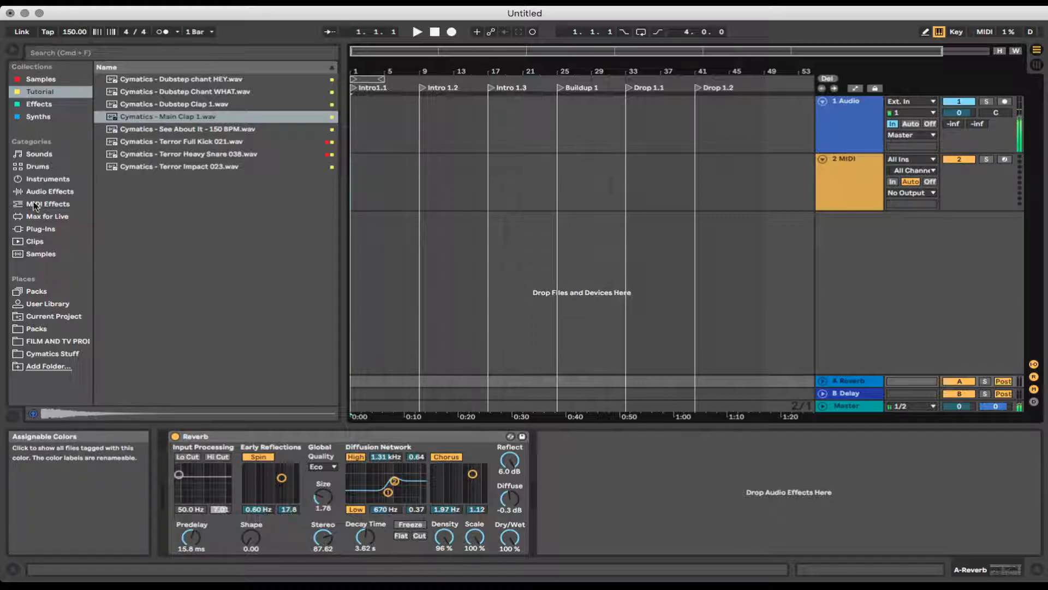
# - Browse Sounds, Drums and Packs, then list the User Library contents, cancelling Add Folder
pyautogui.click(38, 155)
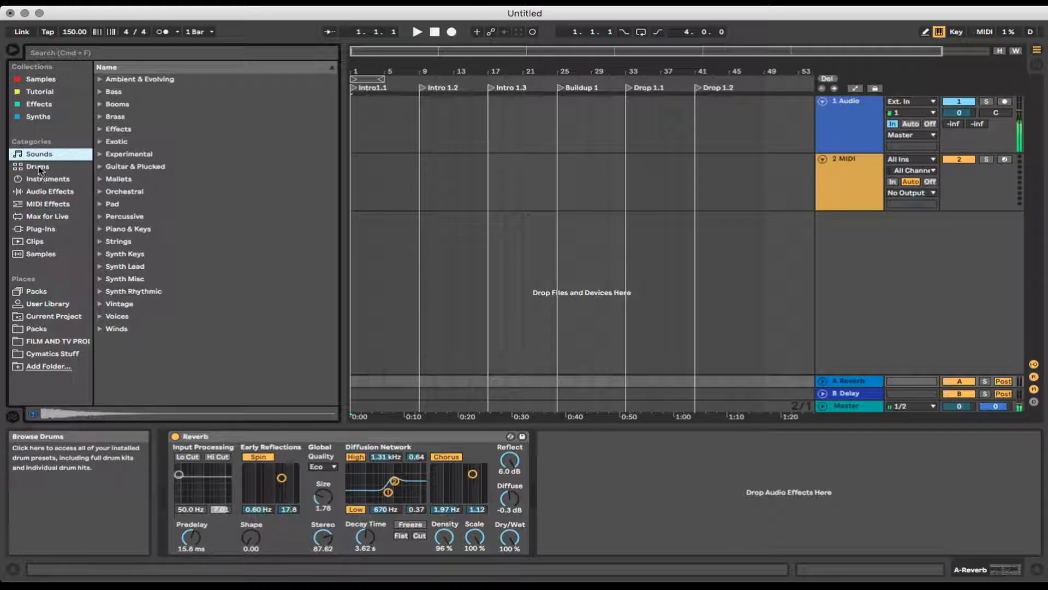
pyautogui.click(38, 168)
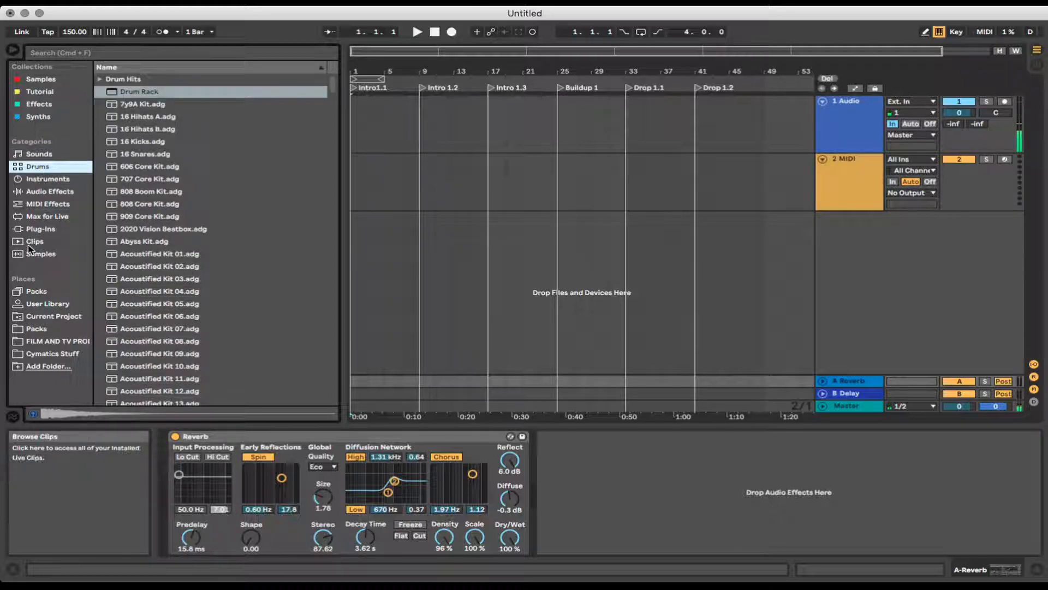
pyautogui.click(36, 292)
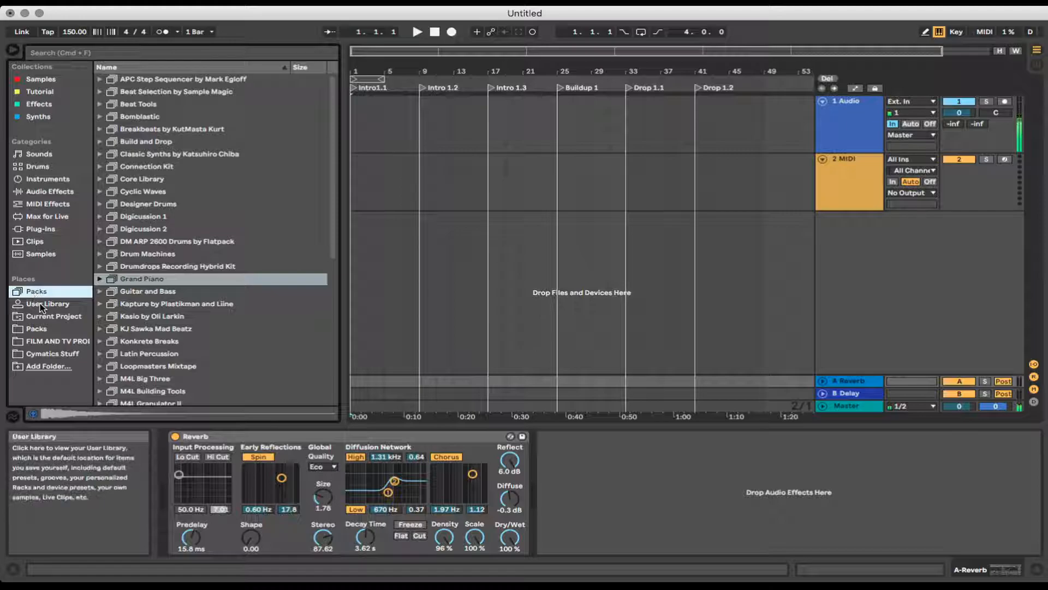
pyautogui.click(40, 304)
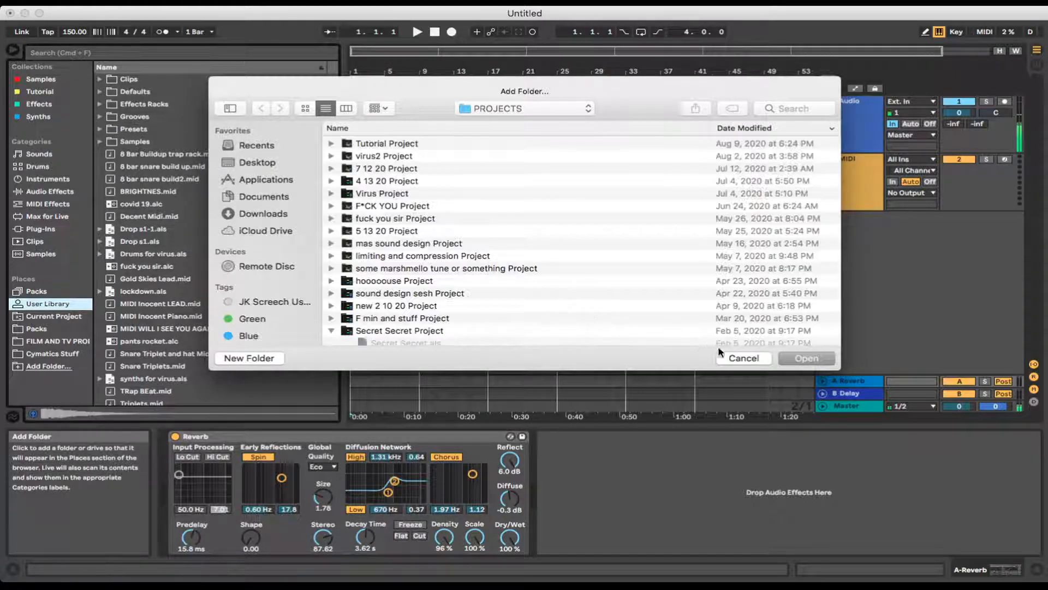
pyautogui.click(756, 360)
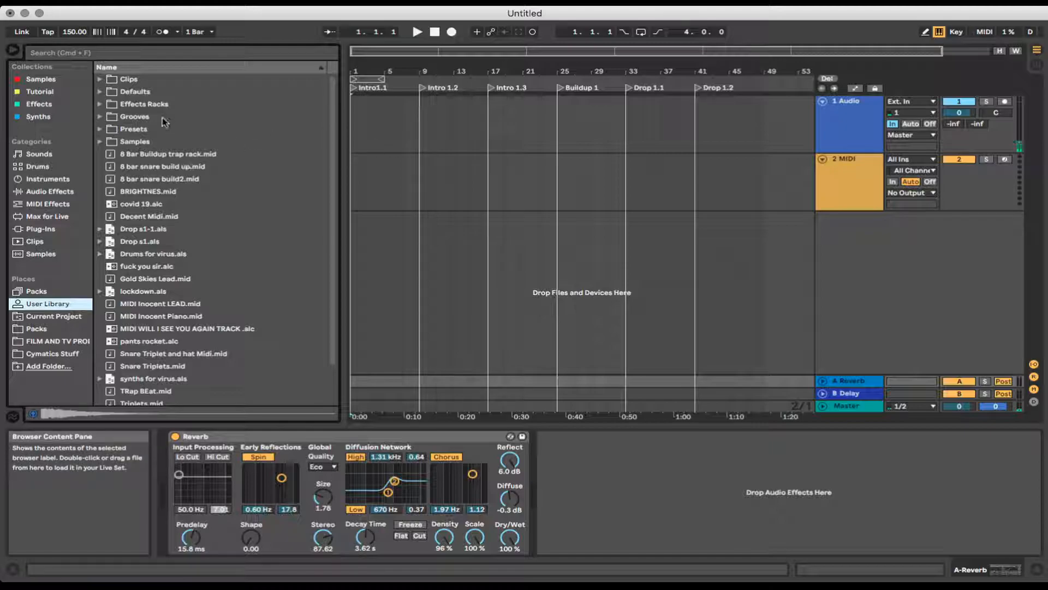
# - Select the User Library's Clips folder, then tap the tempo in to 129.18 BPM
pyautogui.click(130, 81)
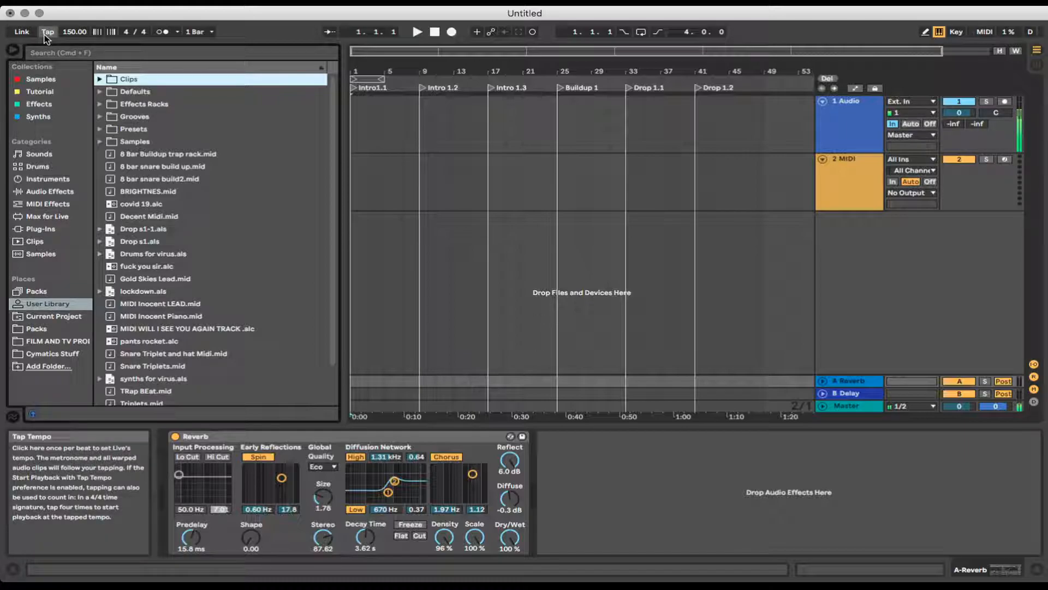
pyautogui.click(46, 33)
pyautogui.click(46, 33)
pyautogui.click(45, 33)
pyautogui.click(46, 32)
pyautogui.click(45, 32)
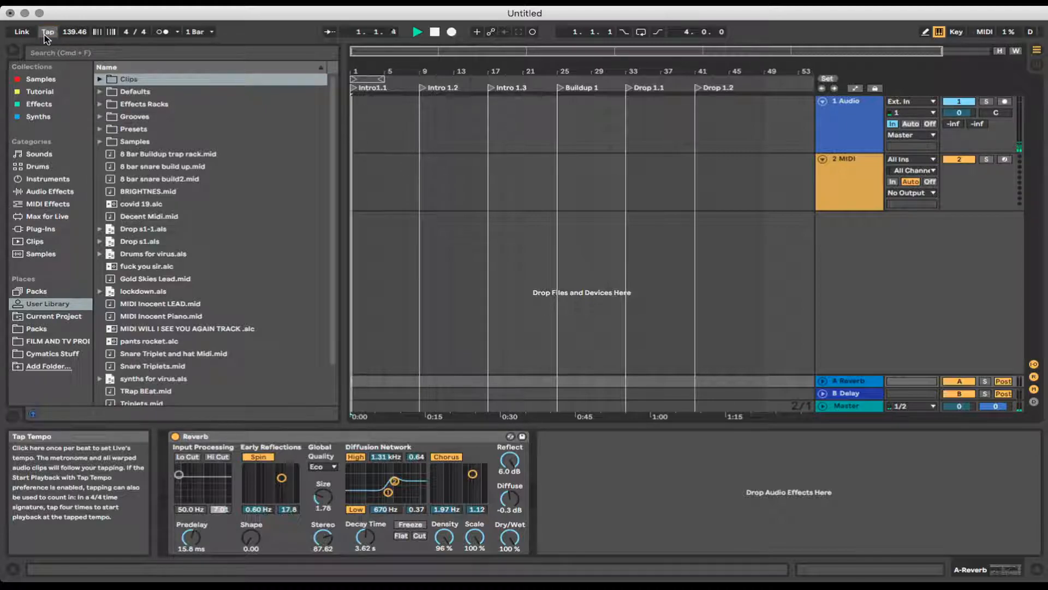
pyautogui.click(46, 33)
pyautogui.click(46, 32)
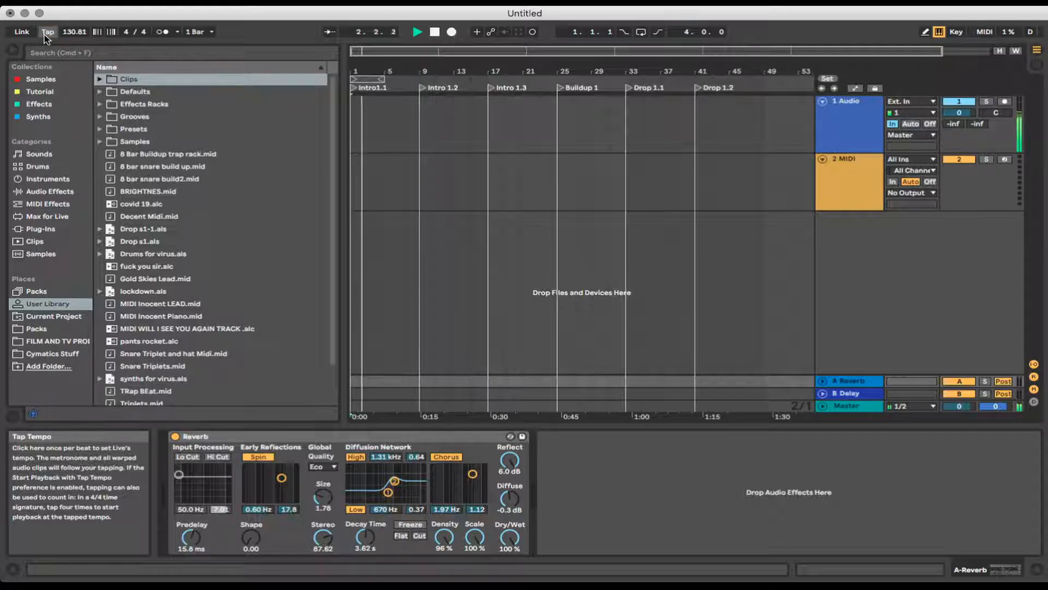
pyautogui.click(46, 33)
pyautogui.click(46, 33)
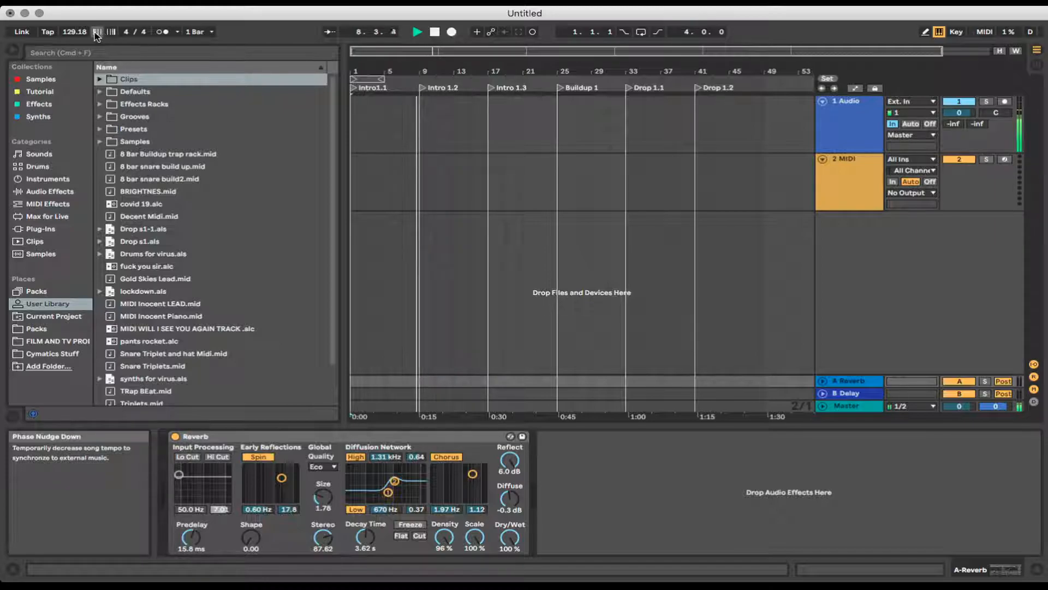
# - Toggle the metronome on and off, keep 1 Bar quantization, and stop playback at 28.2.2
pyautogui.click(163, 34)
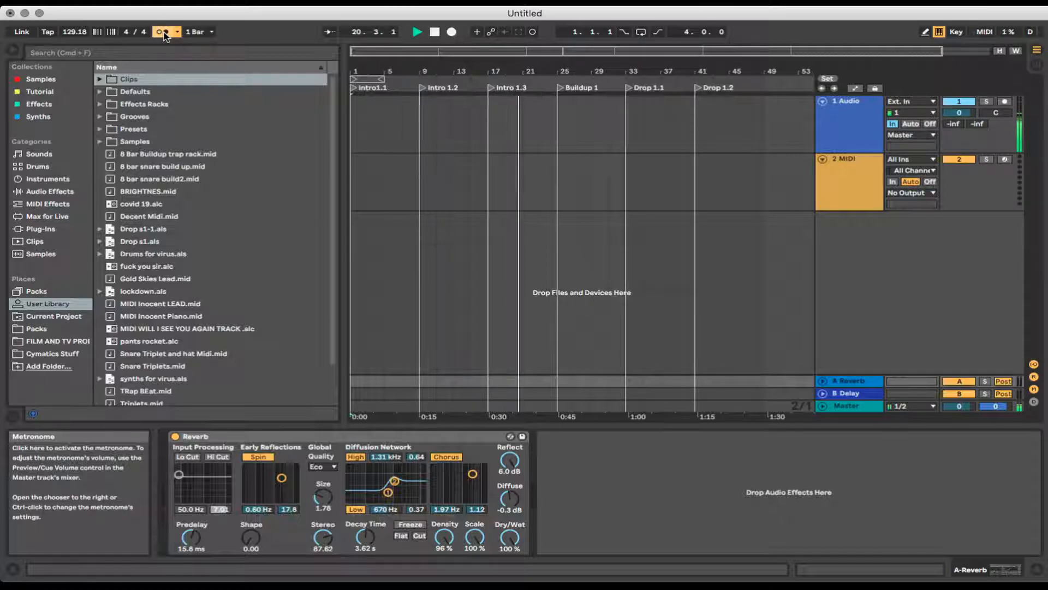
pyautogui.click(164, 33)
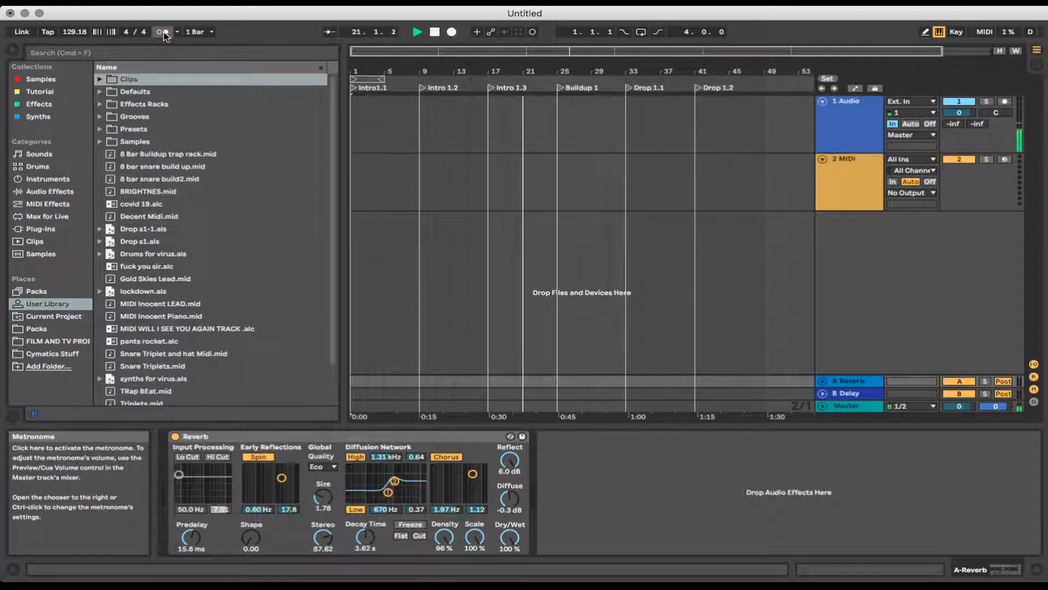
pyautogui.click(197, 32)
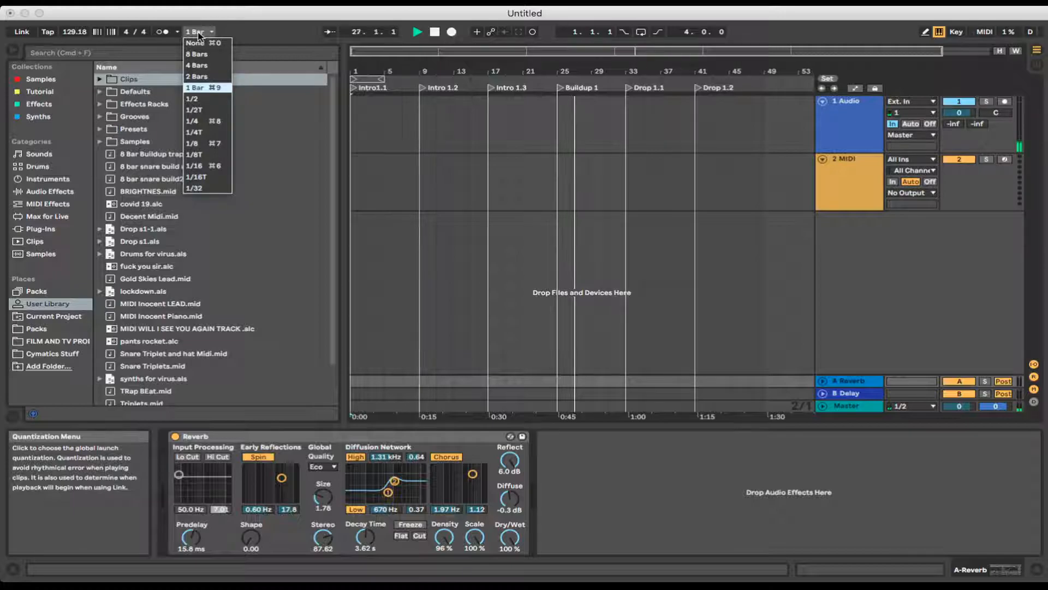
pyautogui.click(198, 32)
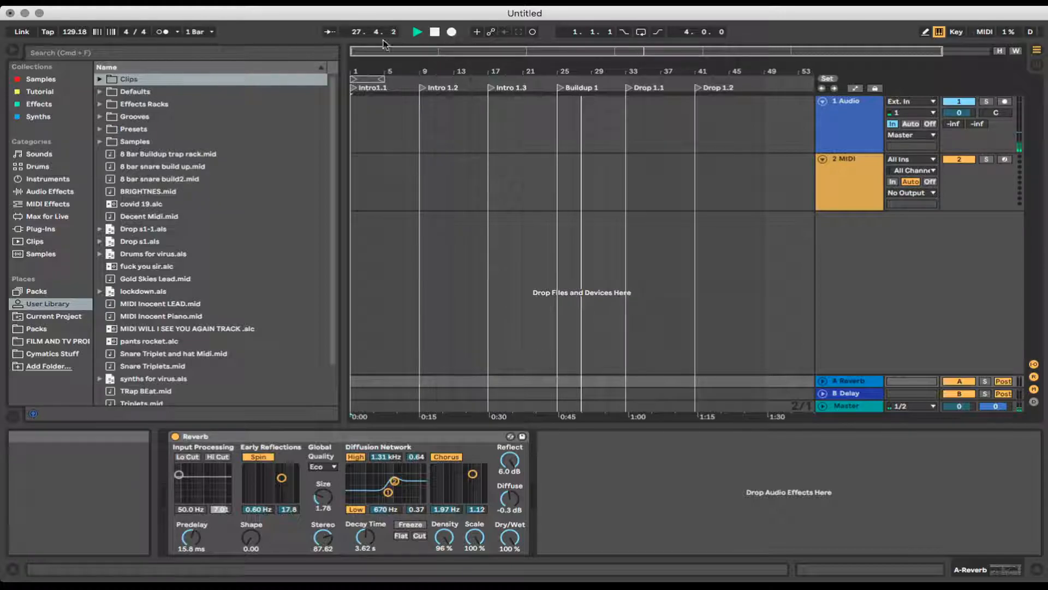
pyautogui.click(435, 32)
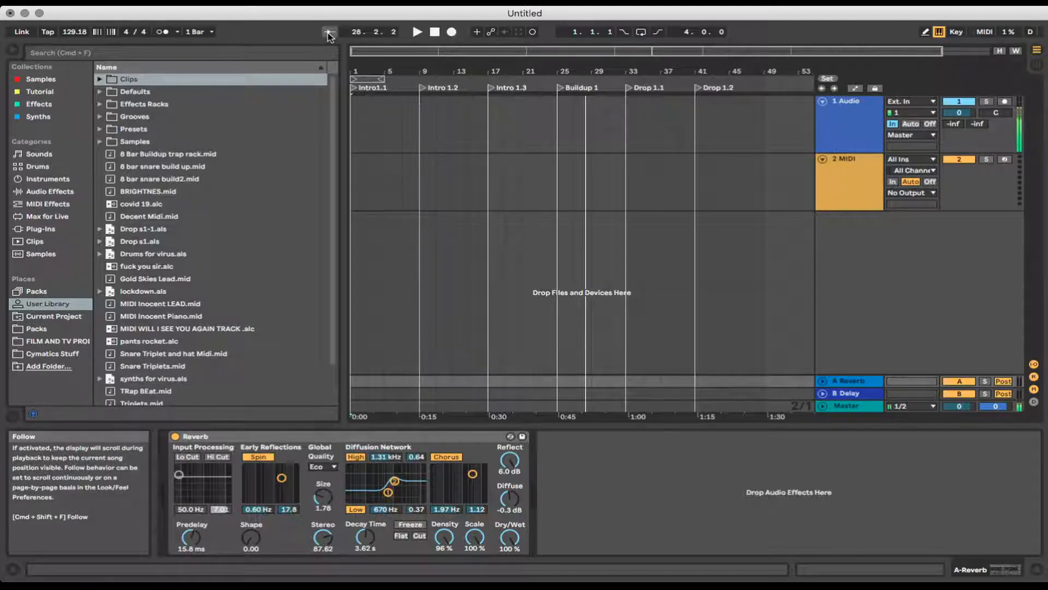
# - Zoom to bars 11–17, enable Follow, zoom back out, and arm the 1 Audio track
pyautogui.moveTo(443, 71); pyautogui.dragTo(443, 125)
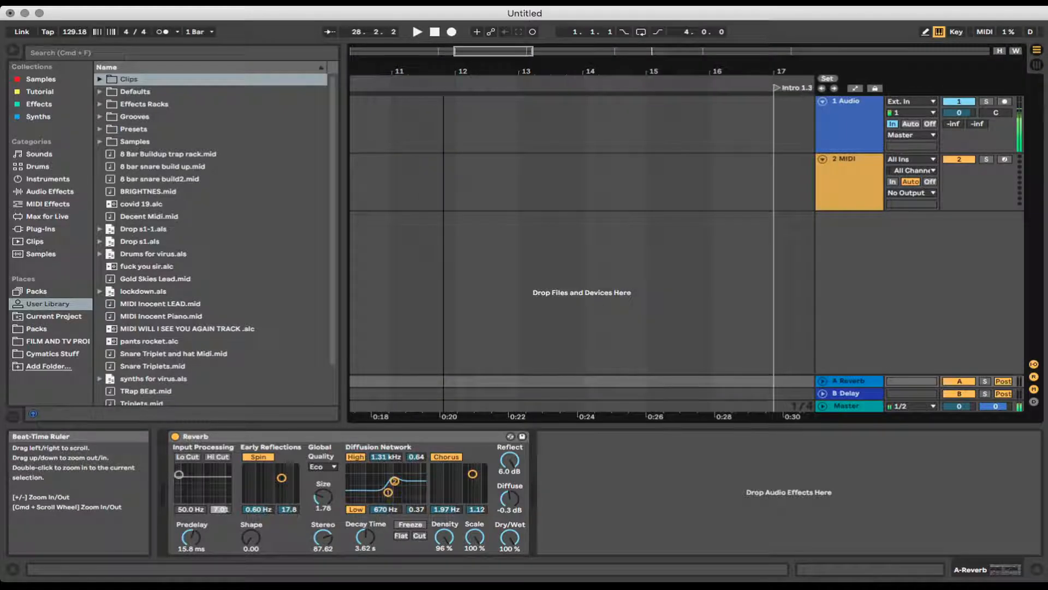
pyautogui.click(328, 33)
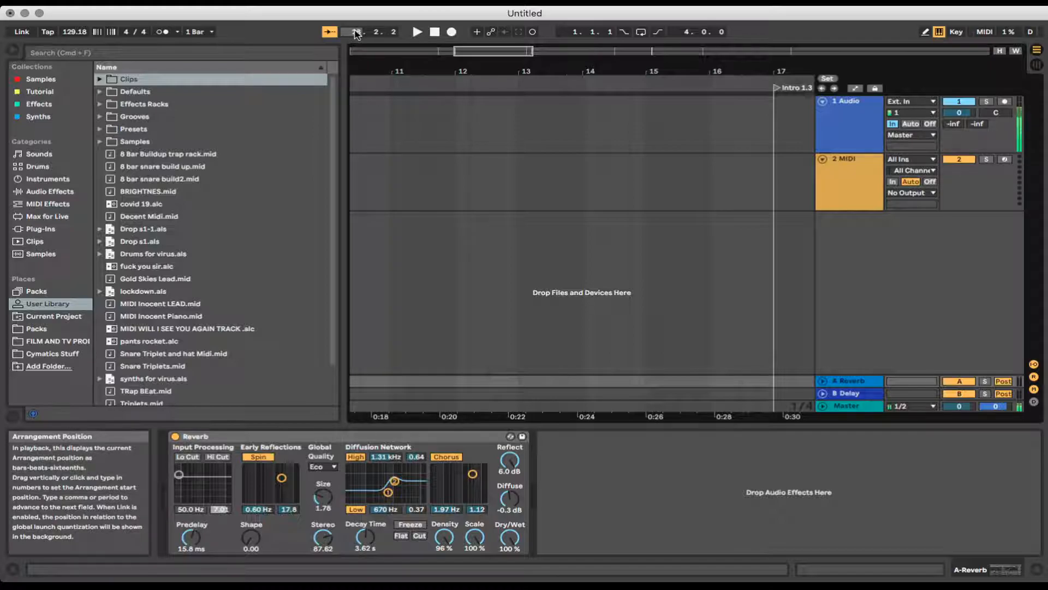
pyautogui.moveTo(450, 67); pyautogui.dragTo(451, 15)
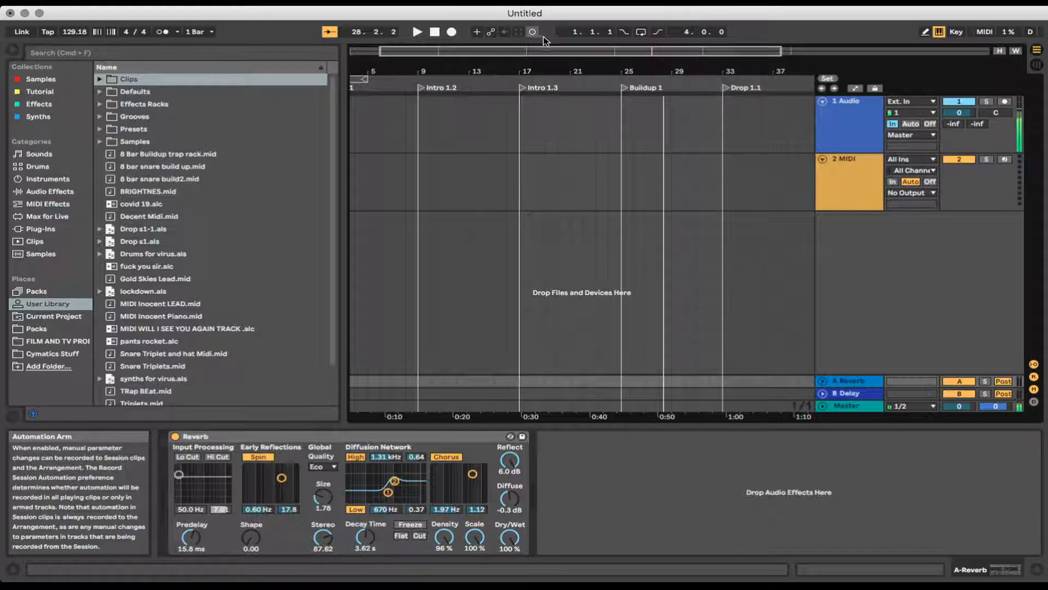
pyautogui.click(1005, 103)
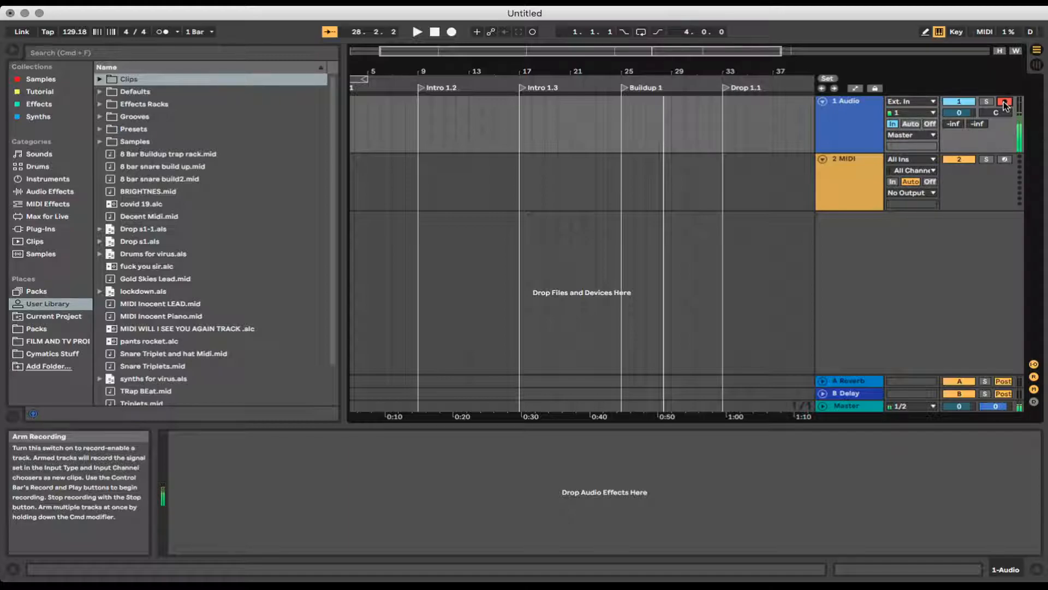
# - Keep input channel 1, record a short clip at bar 1 of 1 Audio, and play it back
pyautogui.click(900, 113)
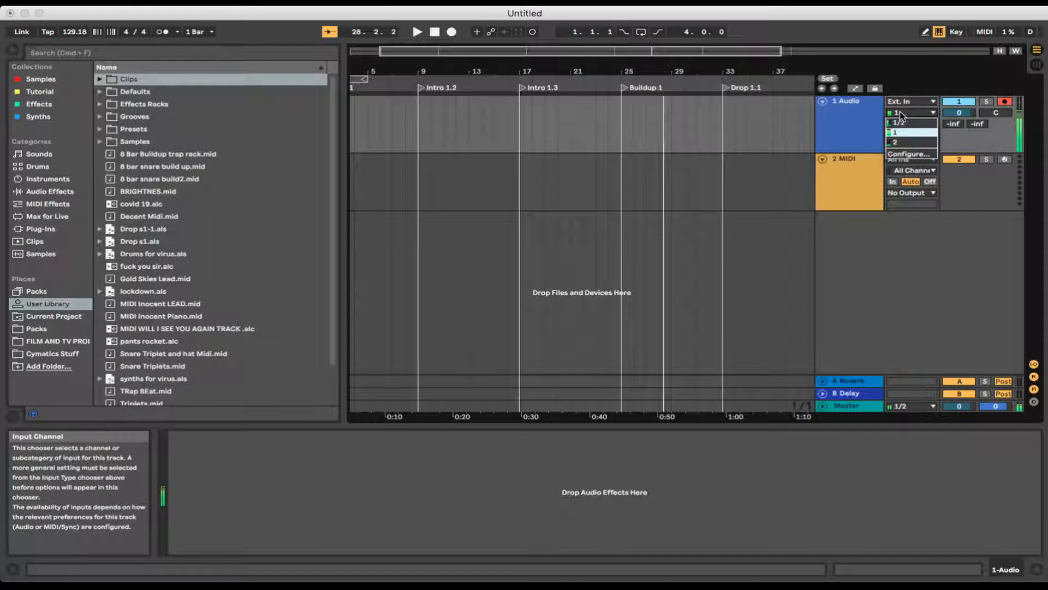
pyautogui.click(901, 116)
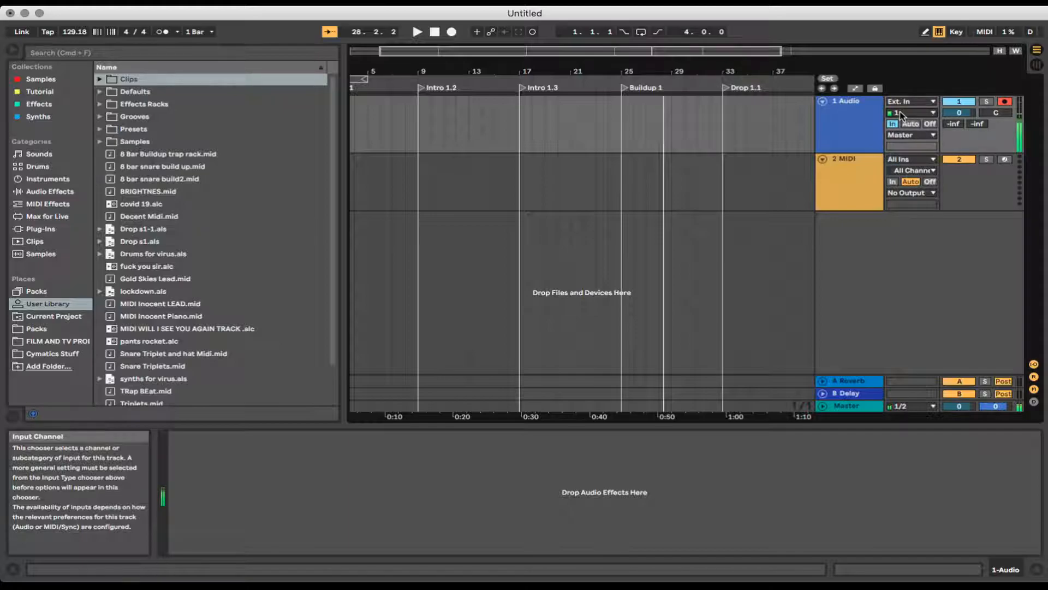
pyautogui.click(434, 31)
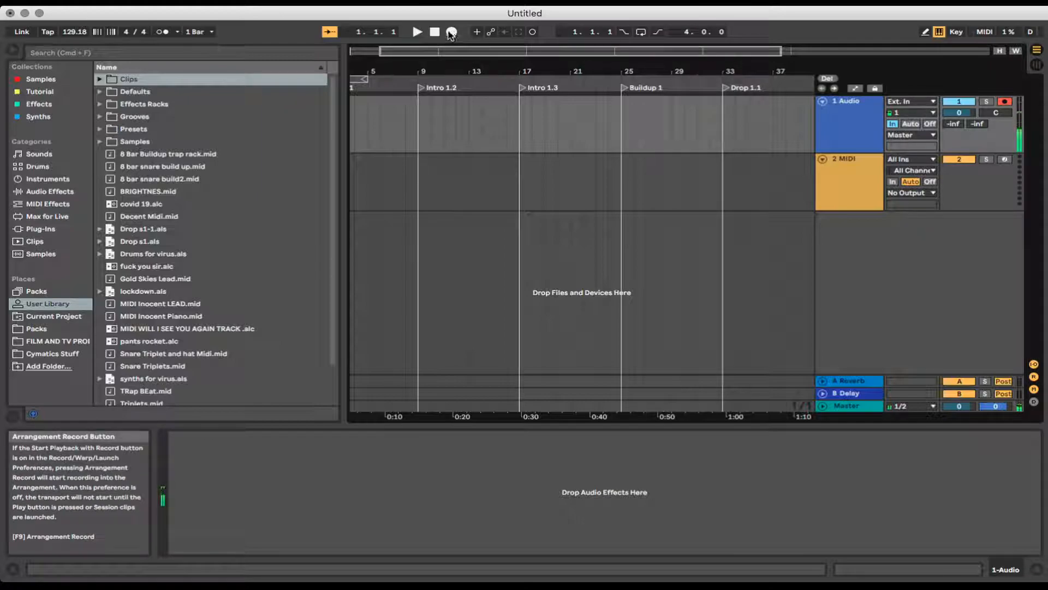
pyautogui.click(451, 33)
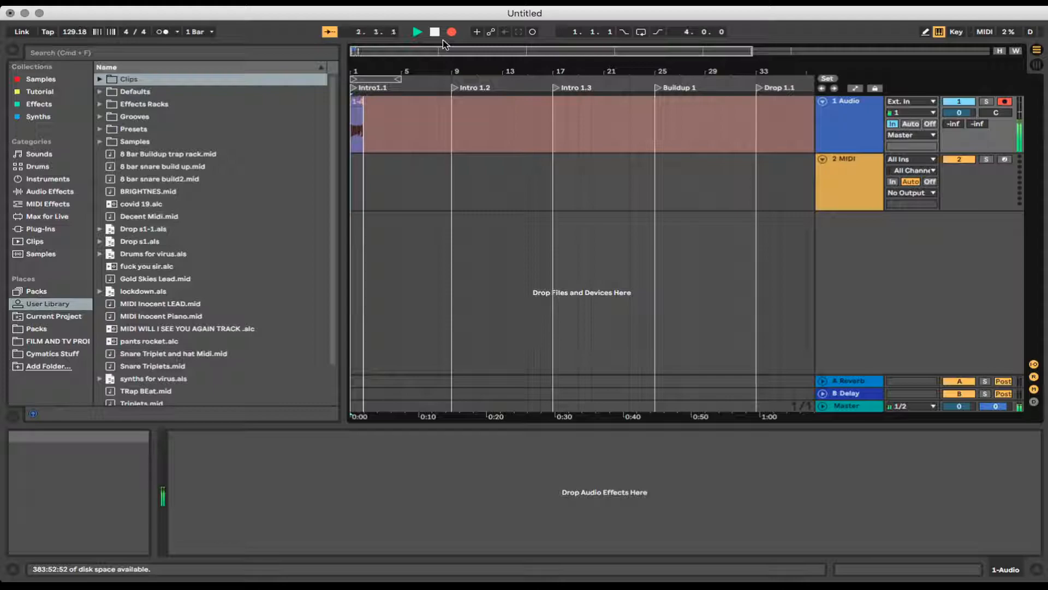
pyautogui.click(434, 32)
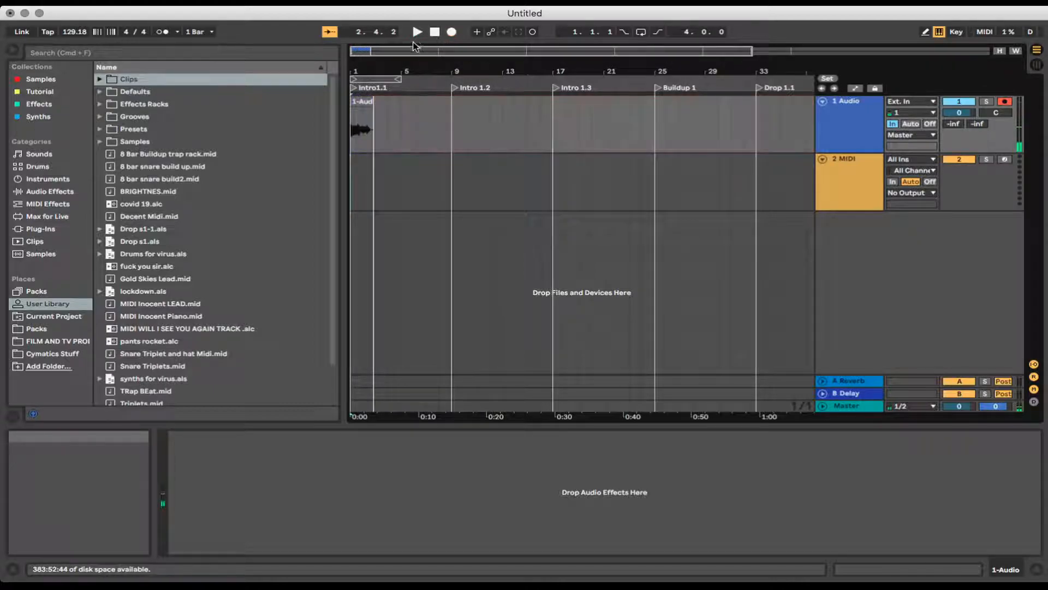
pyautogui.click(419, 32)
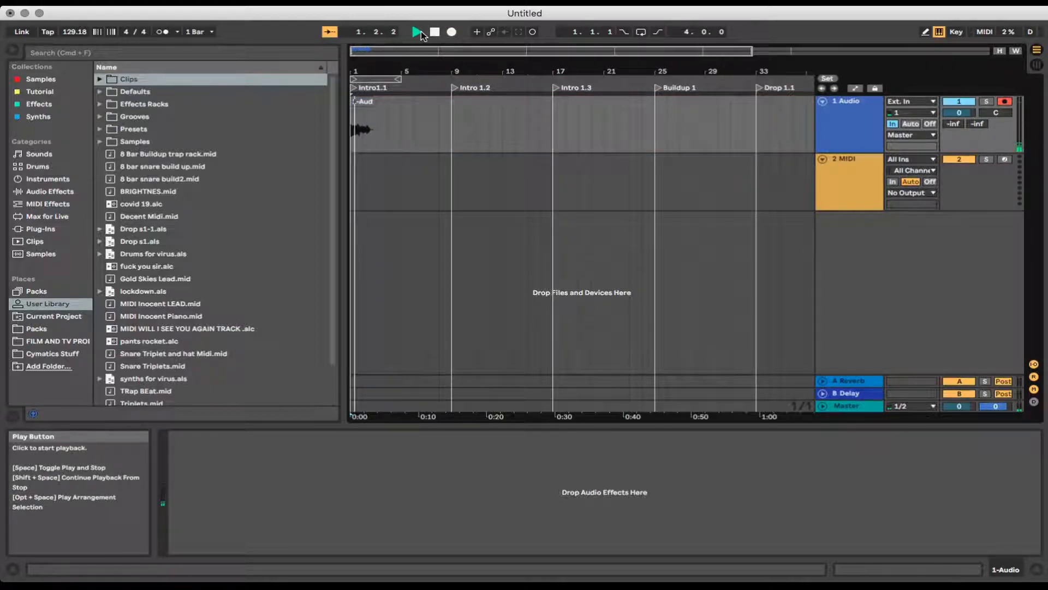
pyautogui.click(435, 33)
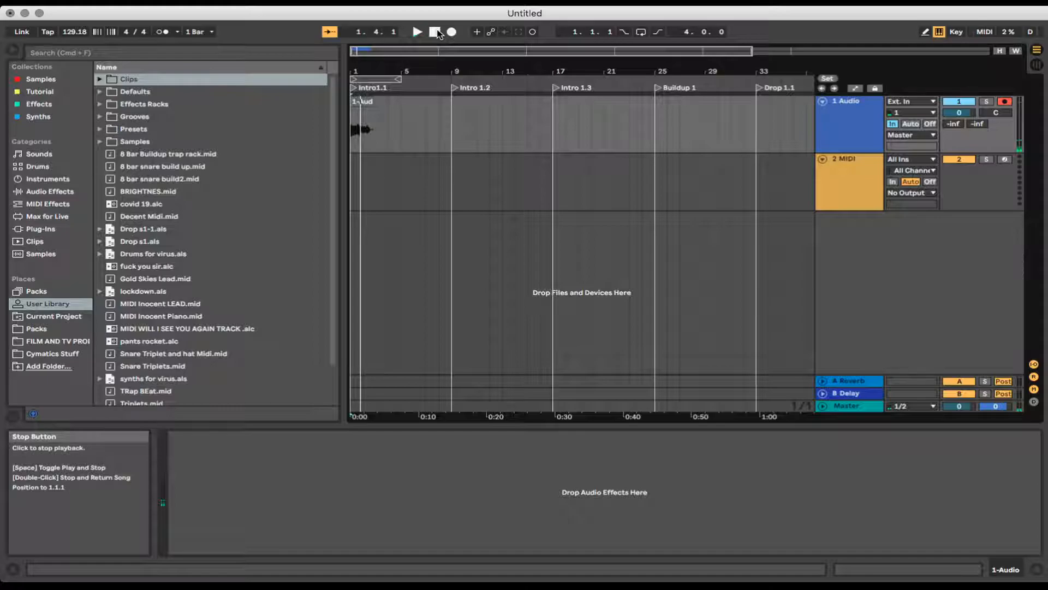
# - Insert a second audio track, move the clip onto it, play it, and set track 1 monitoring to In
pyautogui.rightClick(864, 133)
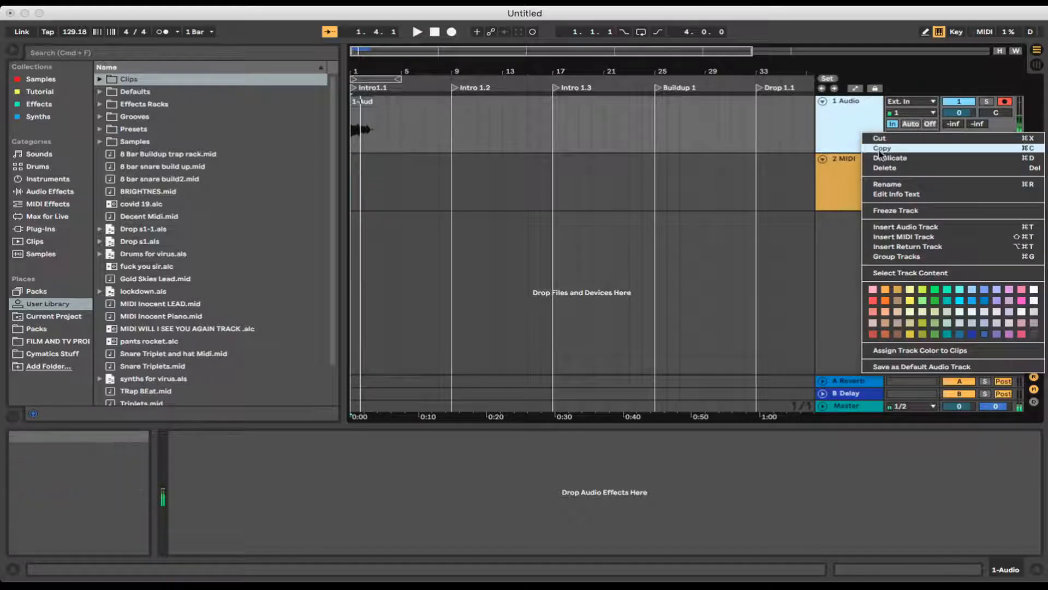
pyautogui.click(908, 225)
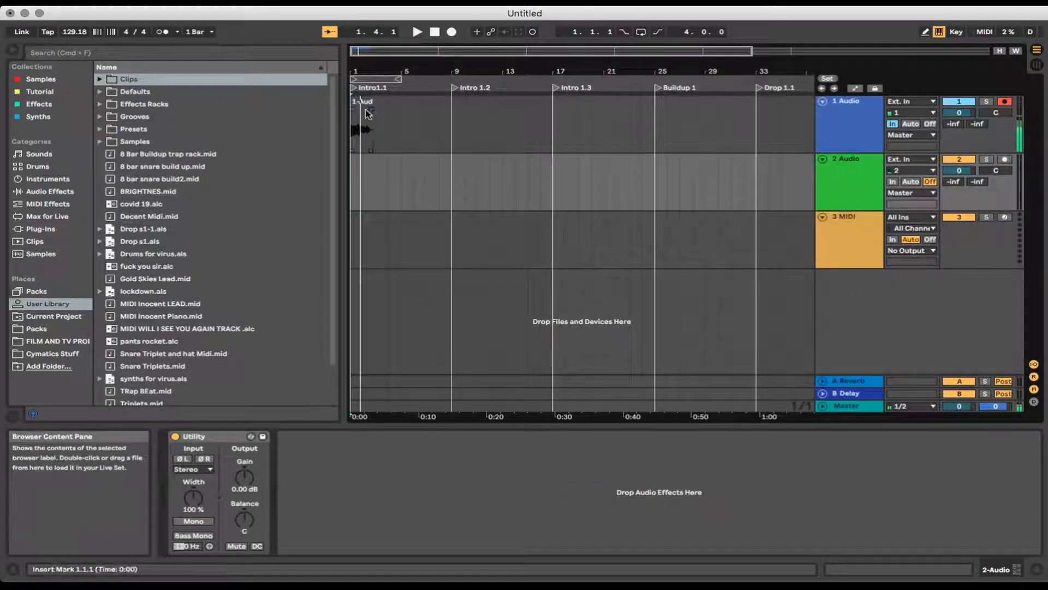
pyautogui.moveTo(366, 113); pyautogui.dragTo(367, 195)
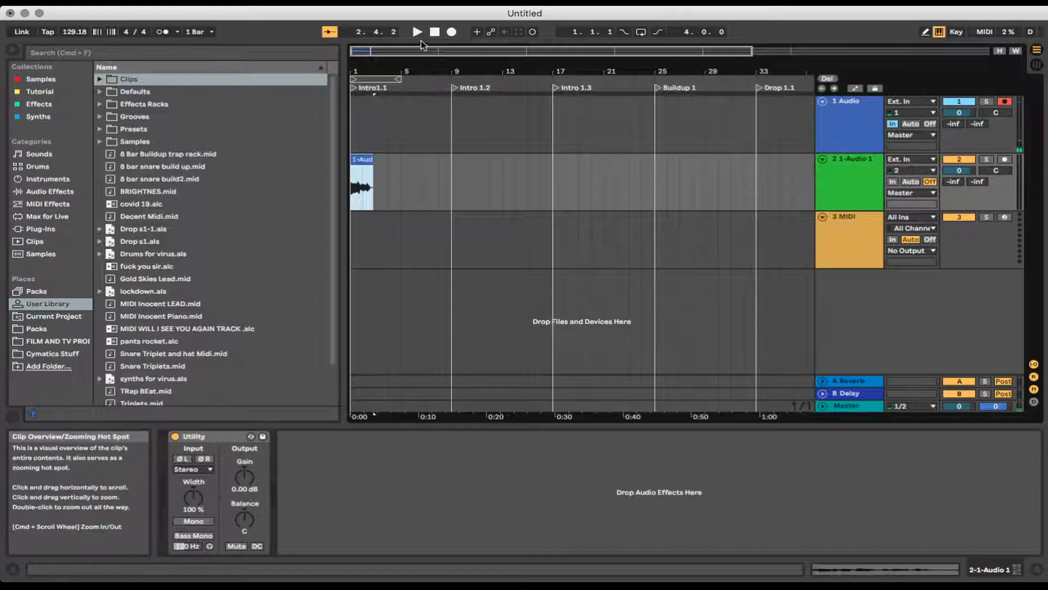
pyautogui.click(417, 32)
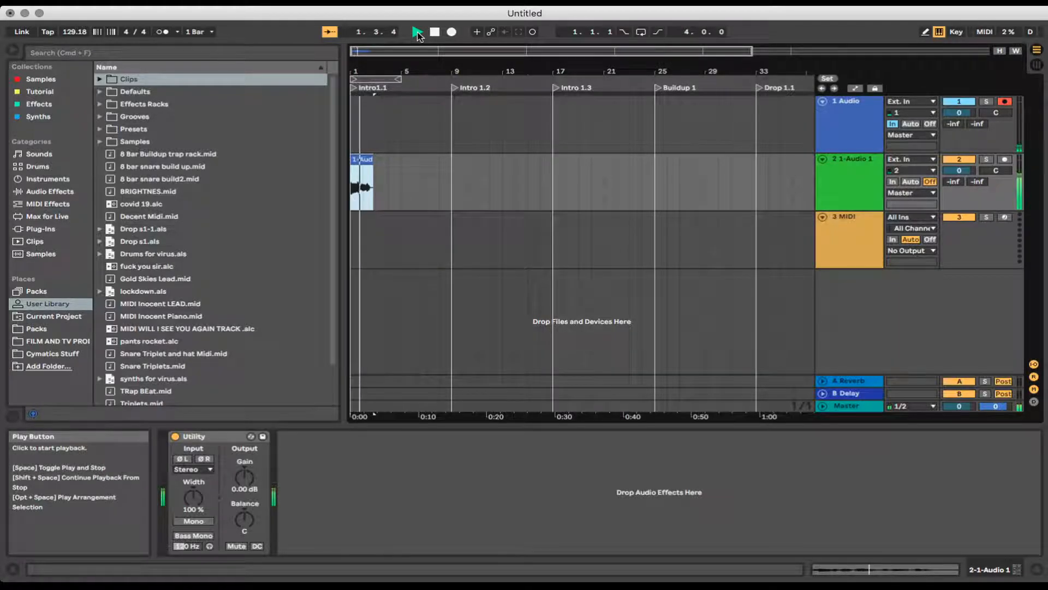
pyautogui.click(435, 33)
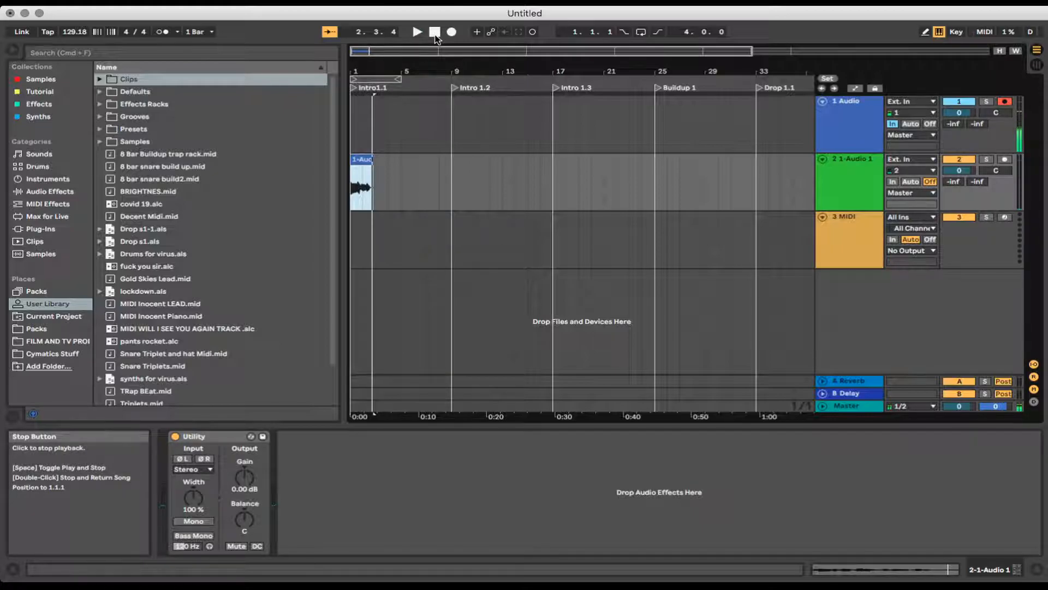
pyautogui.click(930, 124)
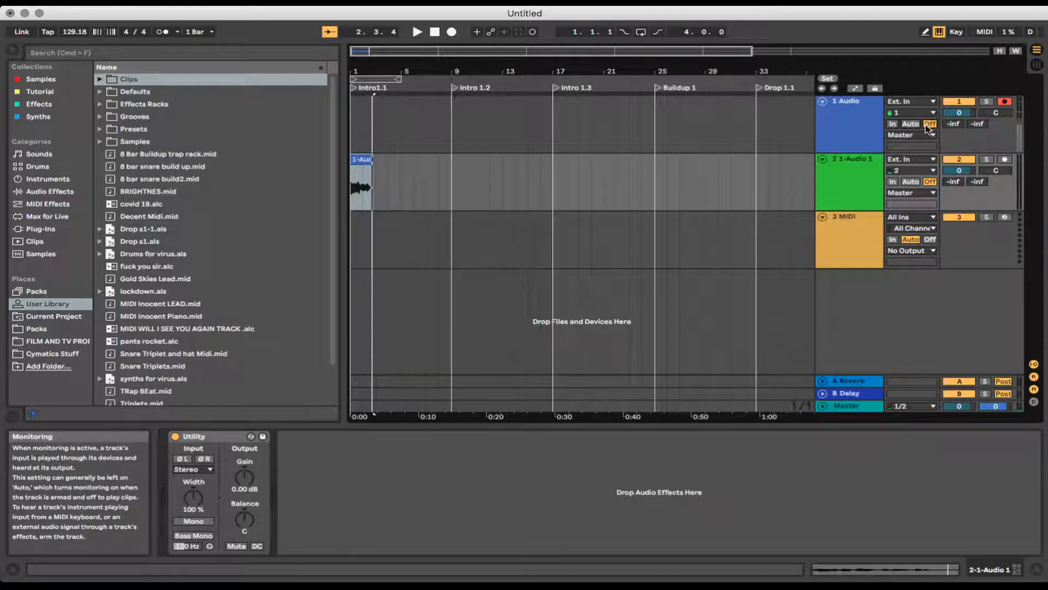
pyautogui.click(893, 125)
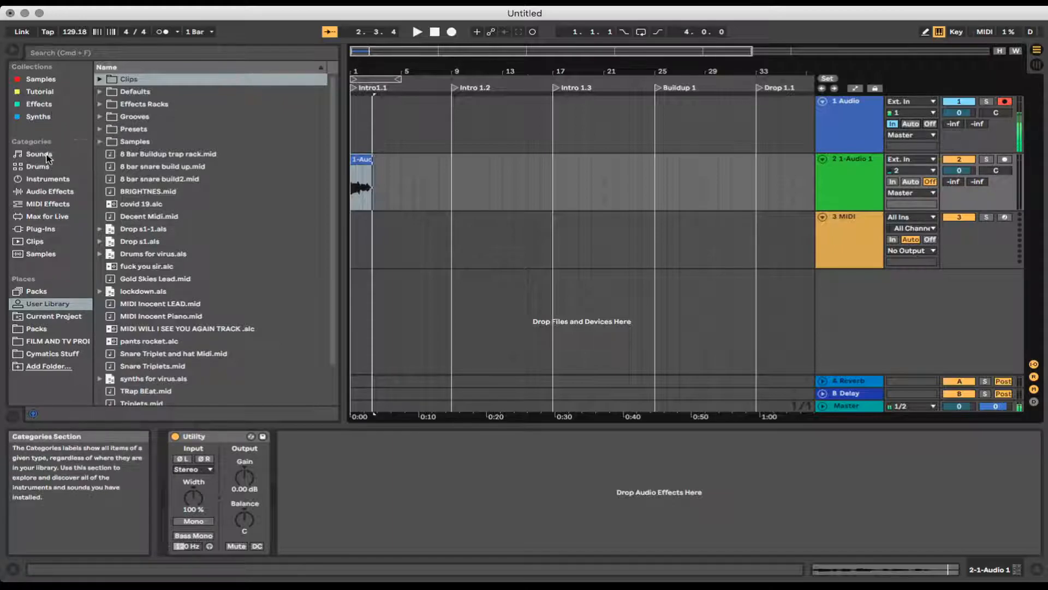
# - List the browser's Audio Effects category and scroll through it from Amp to Vocoder
pyautogui.click(44, 193)
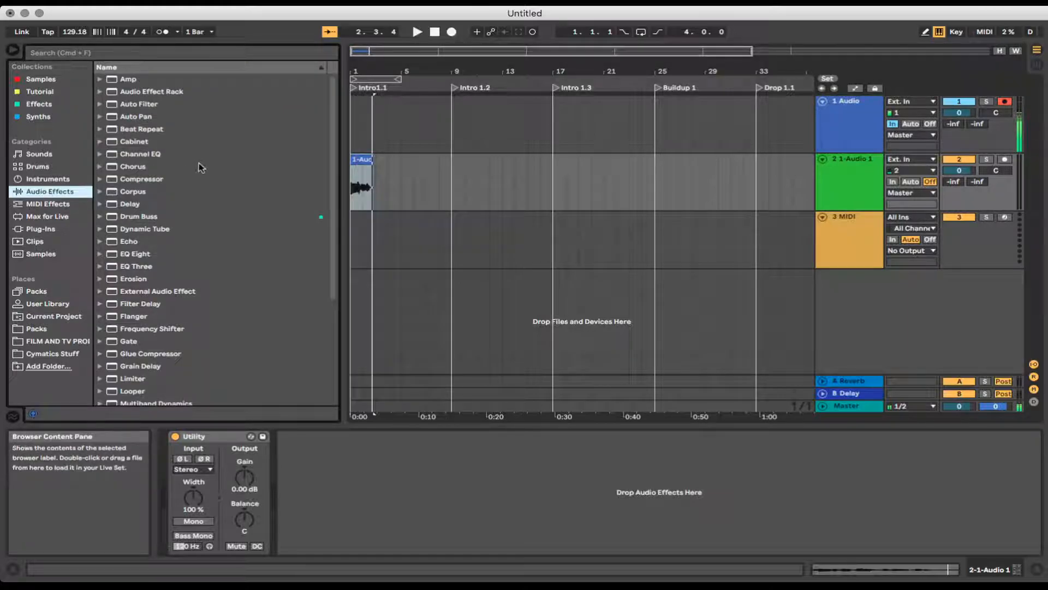
pyautogui.scroll(-5, 194, 168)
pyautogui.scroll(4, 194, 169)
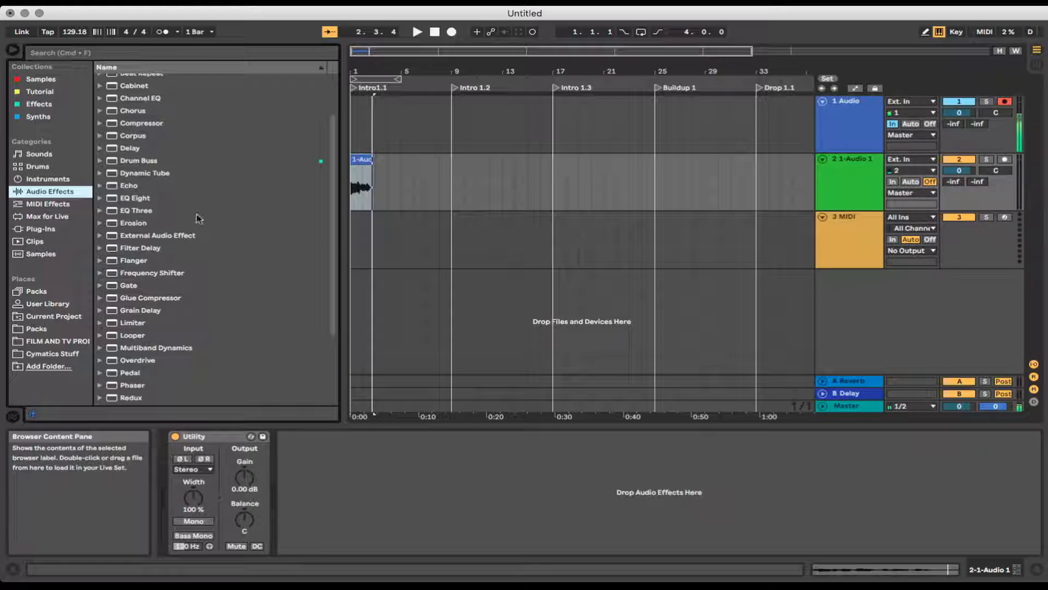
pyautogui.scroll(-2, 237, 272)
pyautogui.scroll(-3, 238, 277)
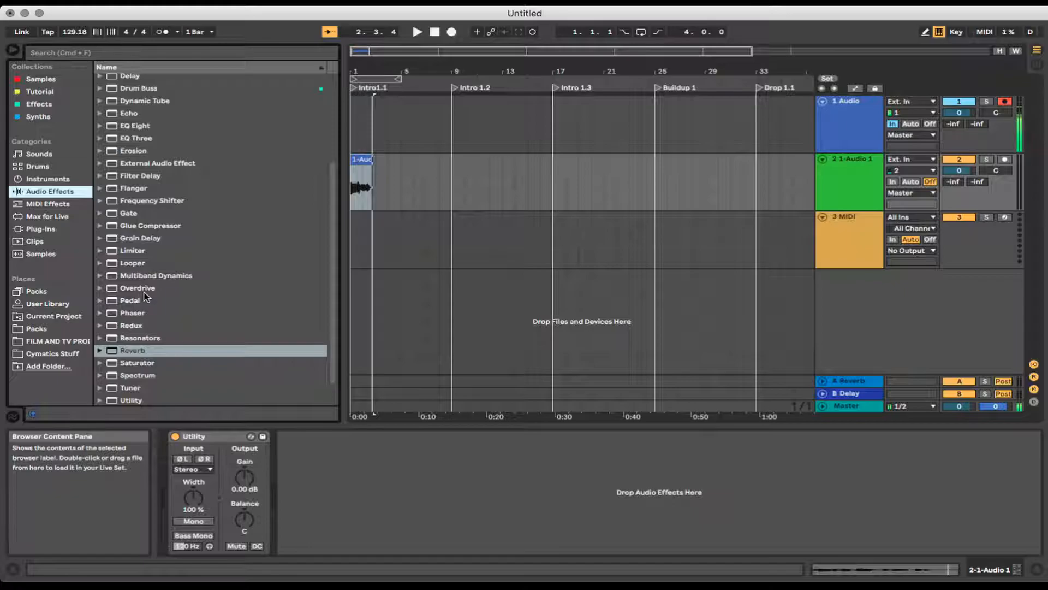
pyautogui.scroll(-1, 153, 360)
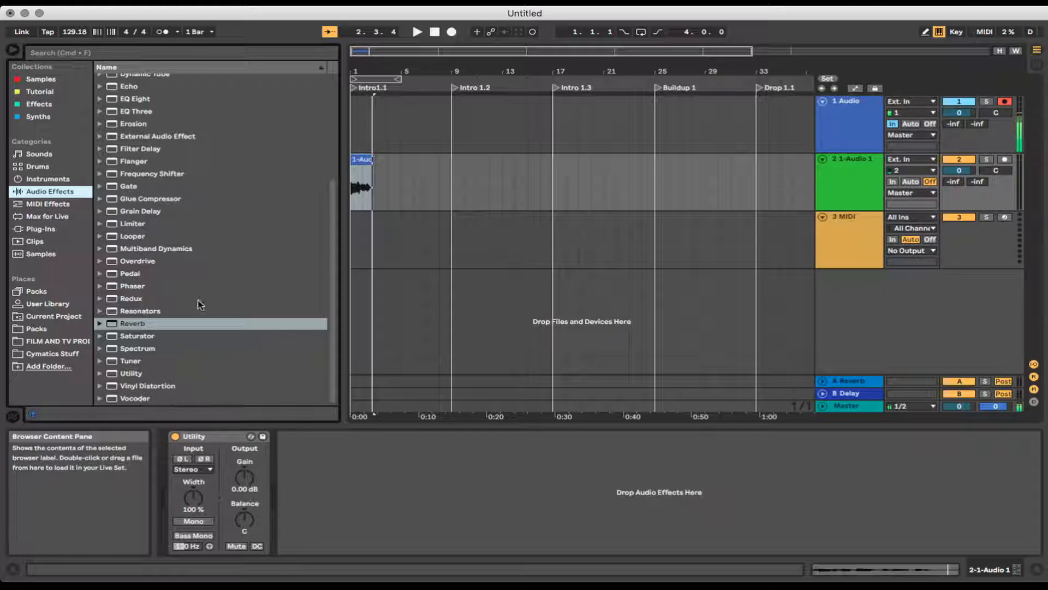
pyautogui.scroll(3, 192, 268)
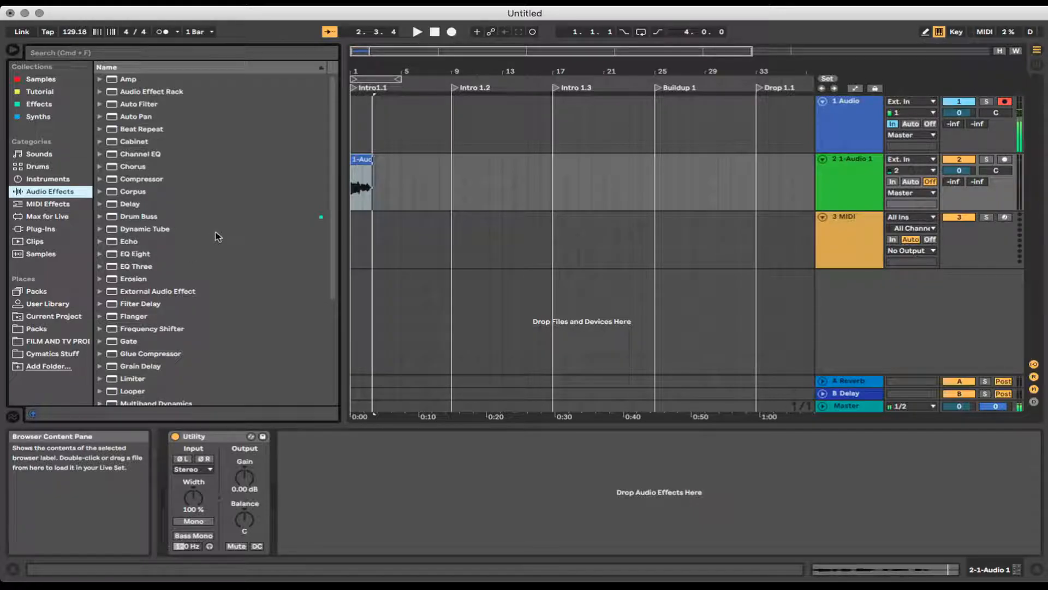
# - List Plug-ins, expand VST > Local to scroll its contents, then collapse both folders
pyautogui.click(47, 230)
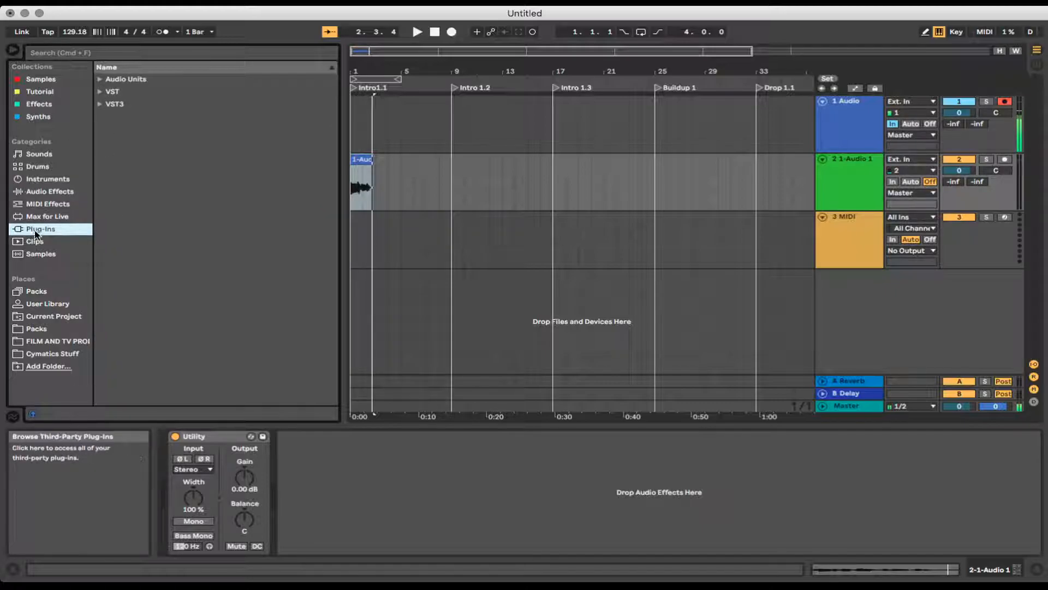
pyautogui.click(99, 93)
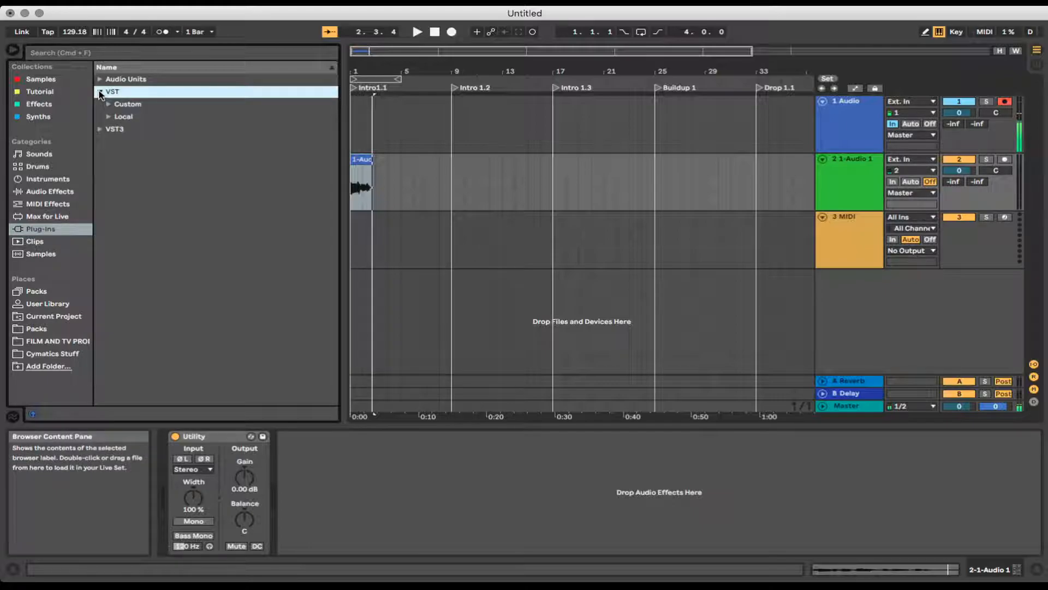
pyautogui.click(109, 117)
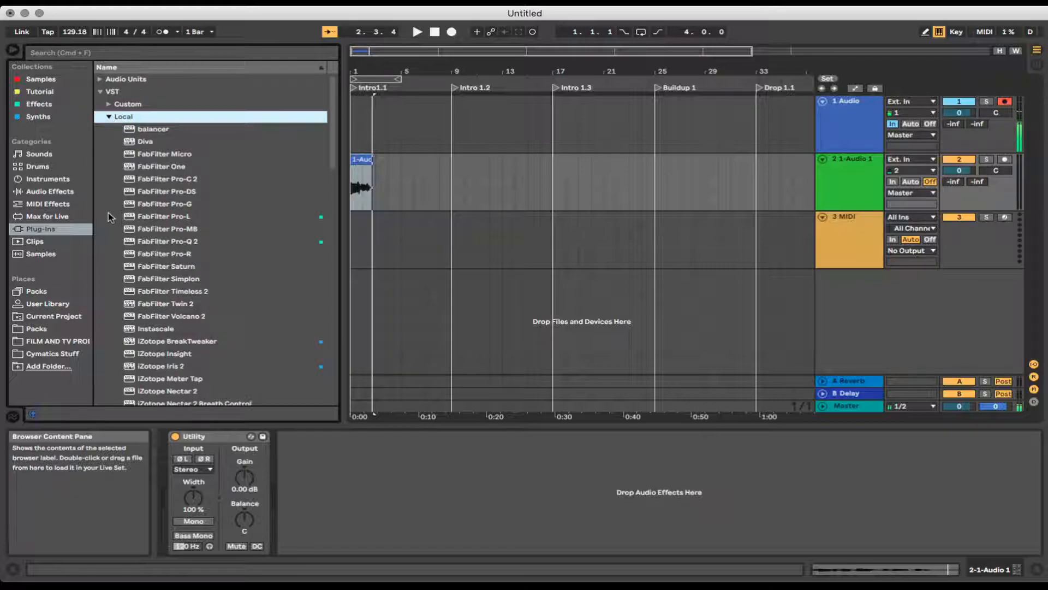
pyautogui.scroll(-5, 109, 214)
pyautogui.scroll(-15, 109, 217)
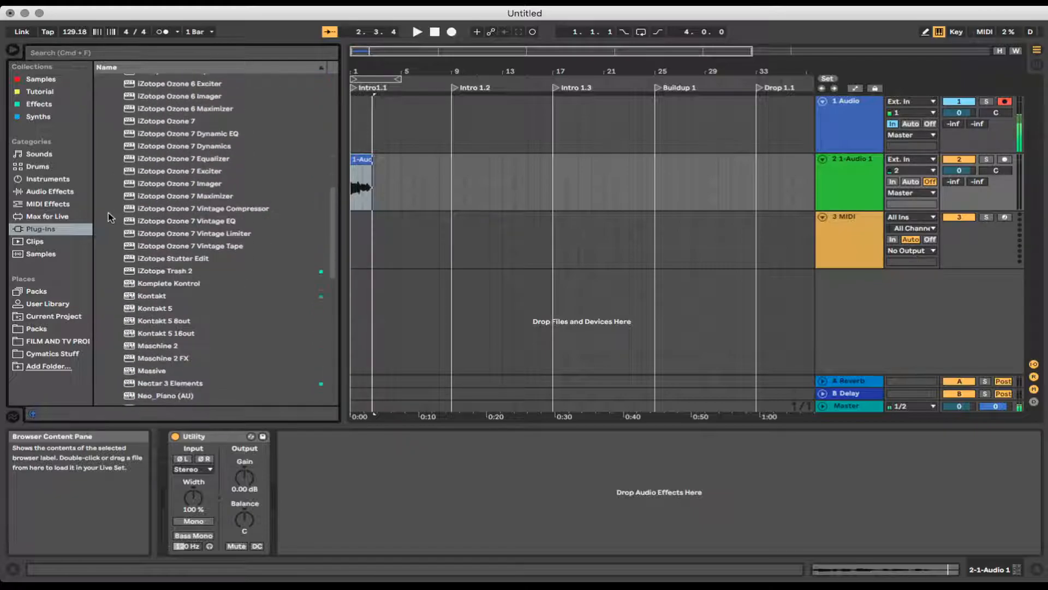
pyautogui.scroll(20, 109, 218)
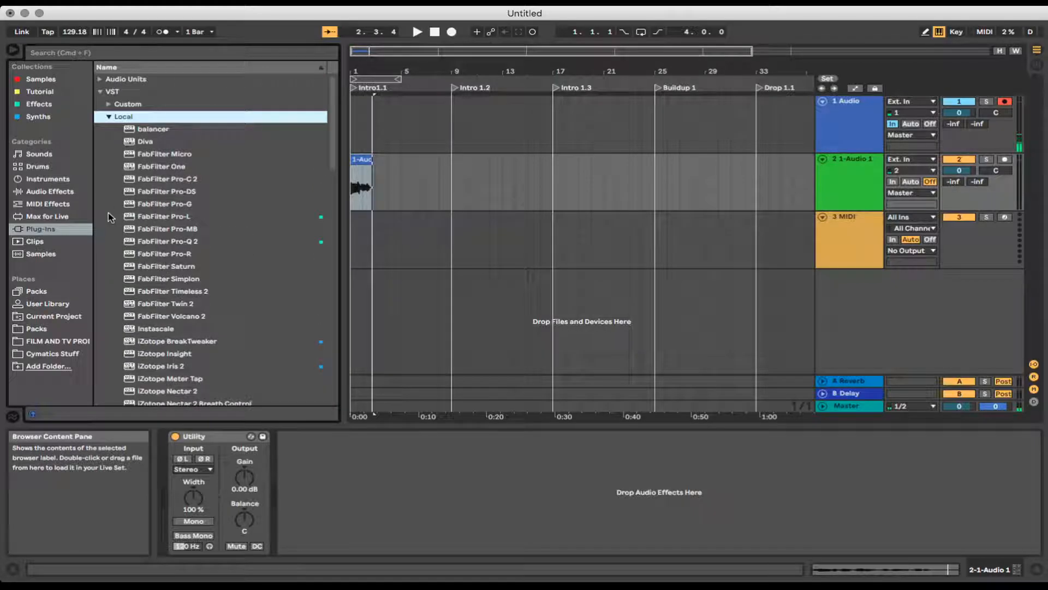
pyautogui.click(109, 117)
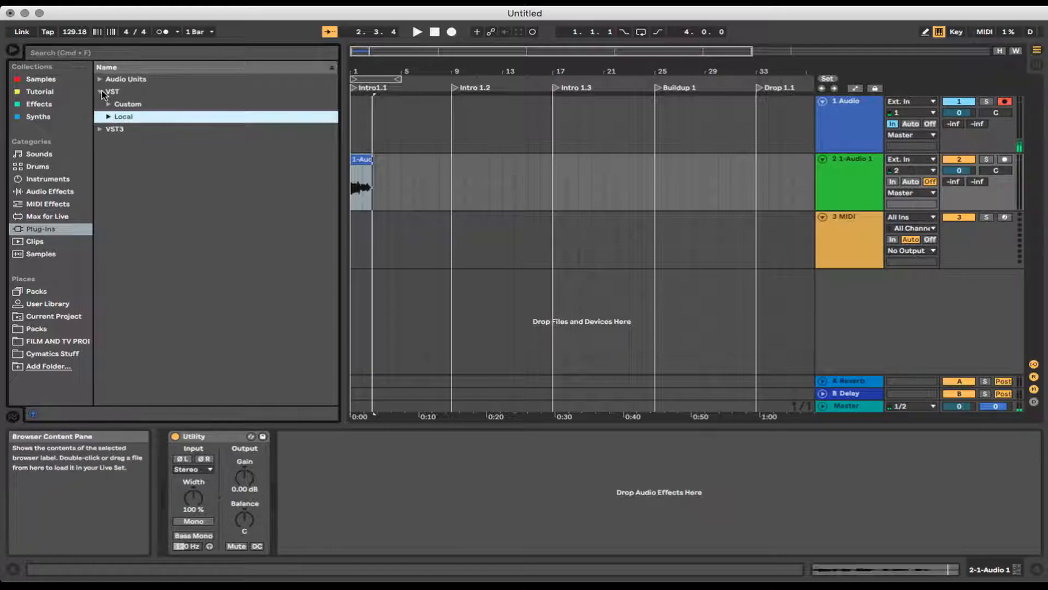
pyautogui.click(101, 91)
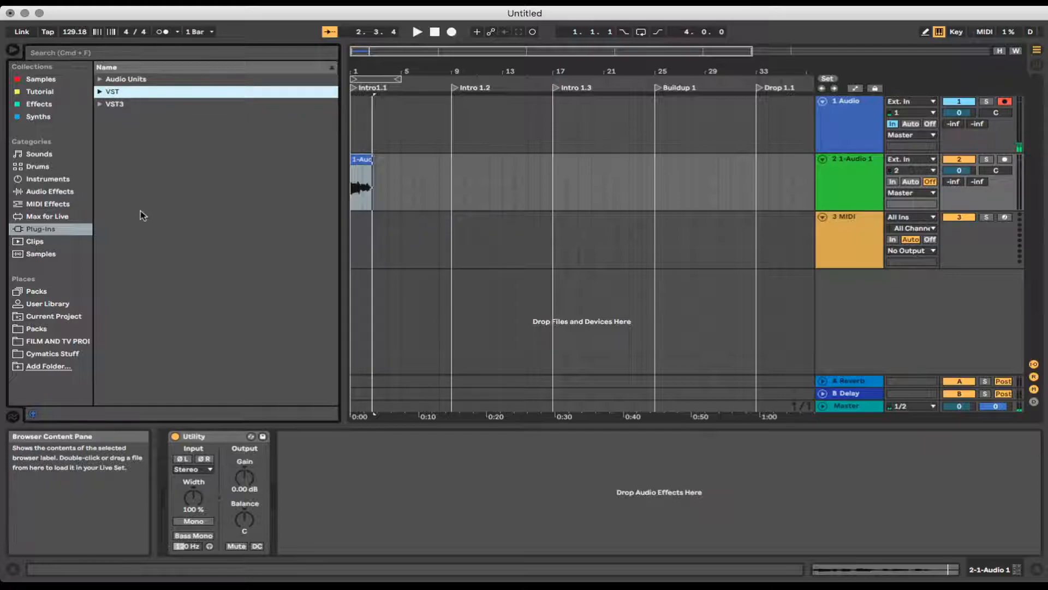
# - List the built-in MIDI Effects in the browser and select the recorded audio clip
pyautogui.click(52, 205)
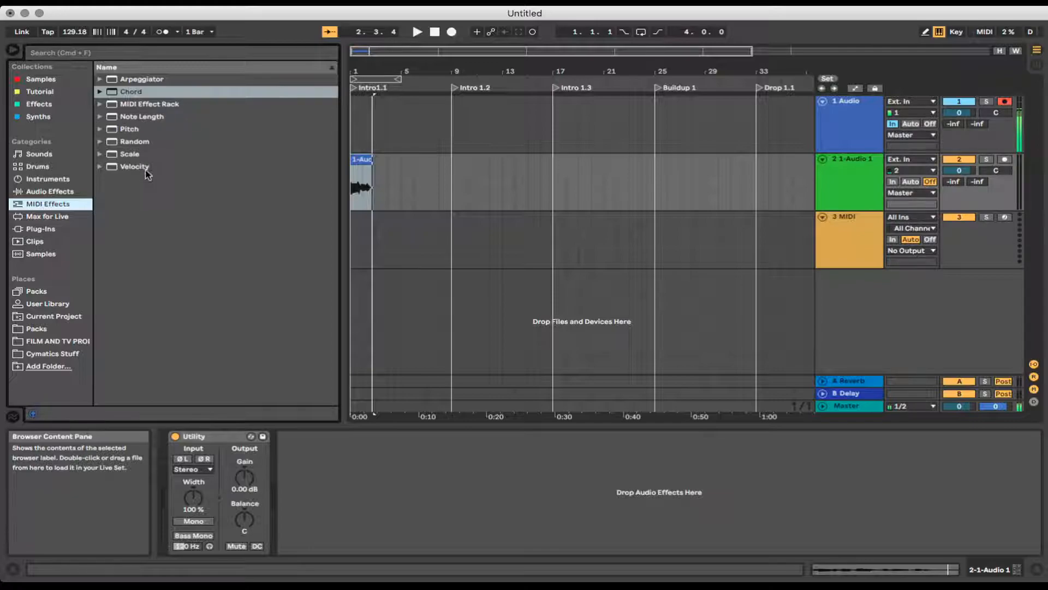
pyautogui.click(549, 269)
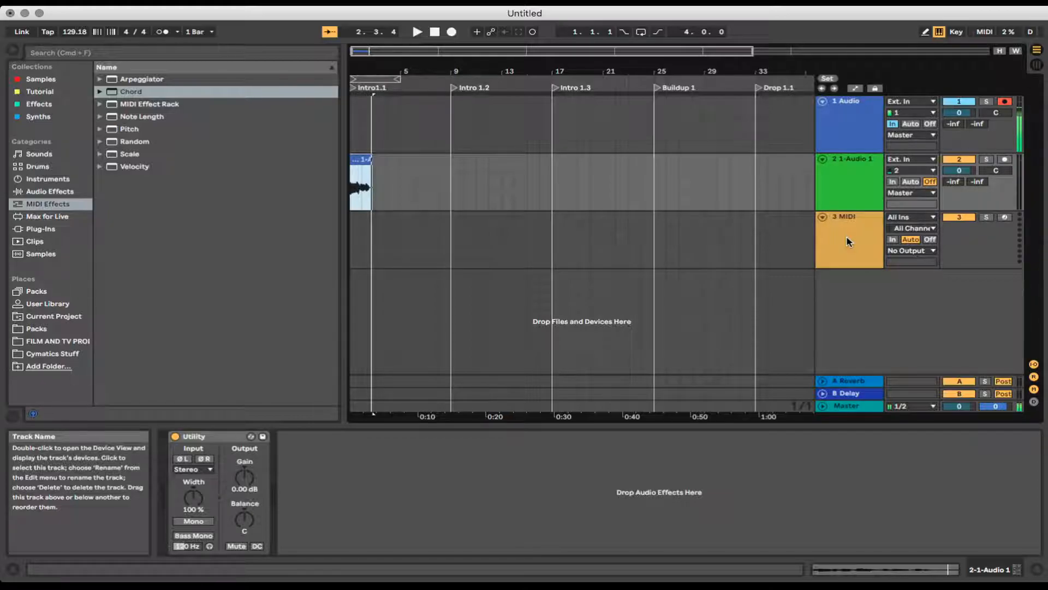
# - Insert a new 4 MIDI track and recolour the 3 MIDI track green
pyautogui.rightClick(849, 242)
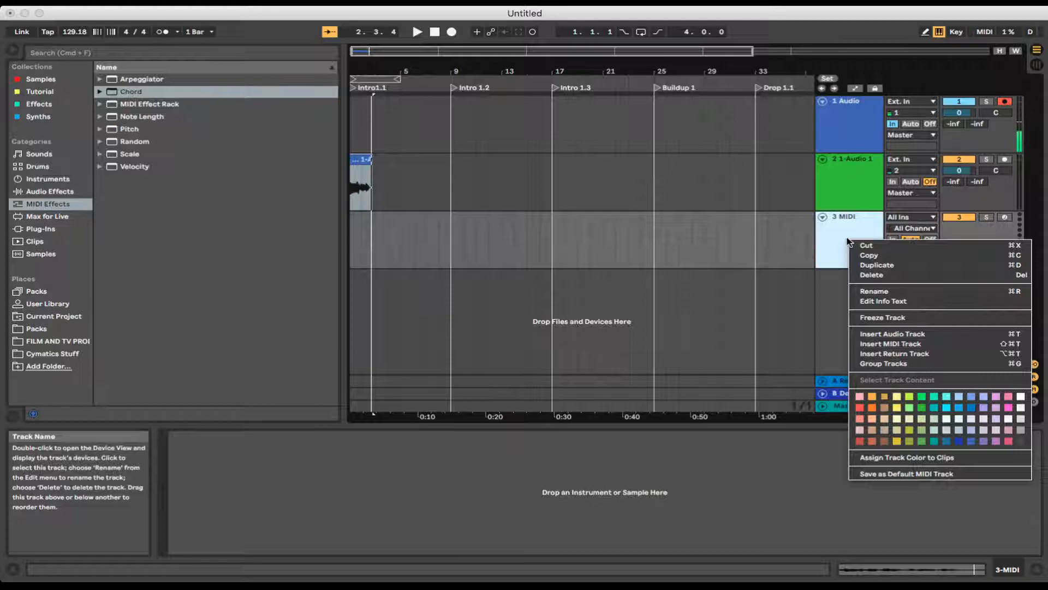
pyautogui.click(895, 344)
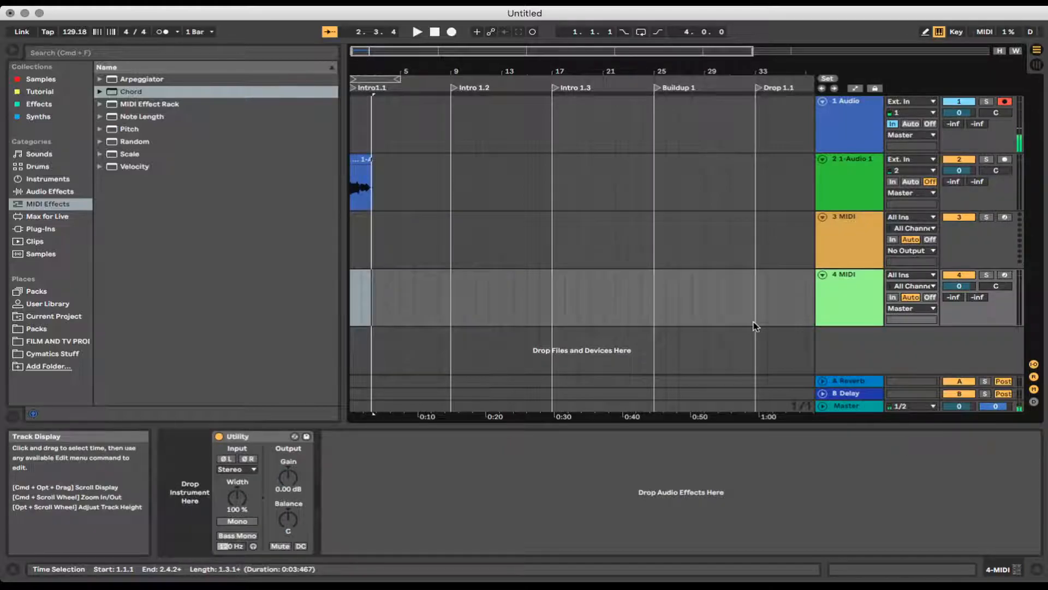
pyautogui.click(849, 236)
pyautogui.rightClick(850, 236)
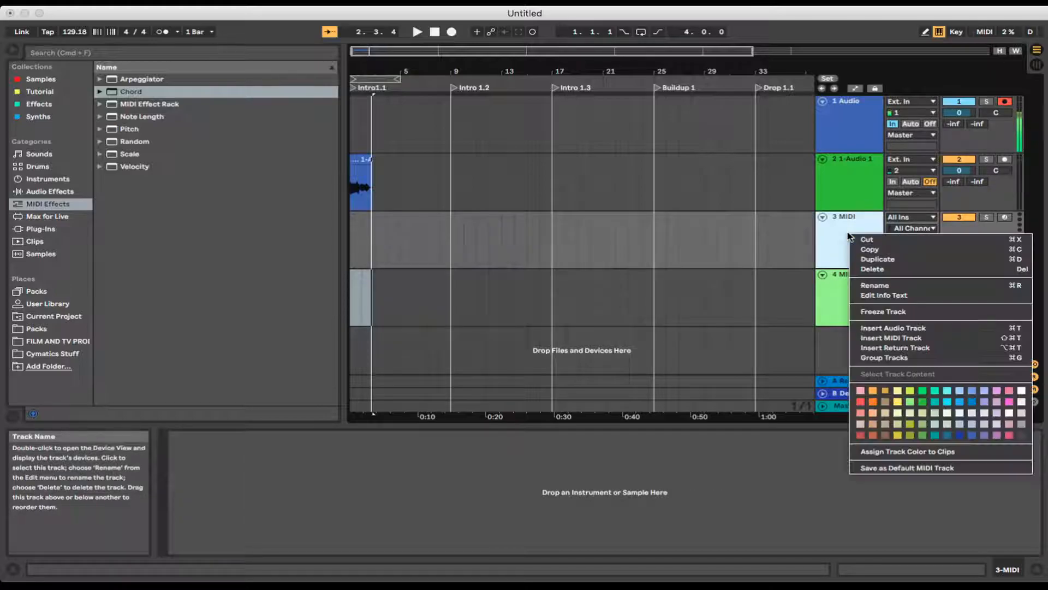
pyautogui.click(921, 391)
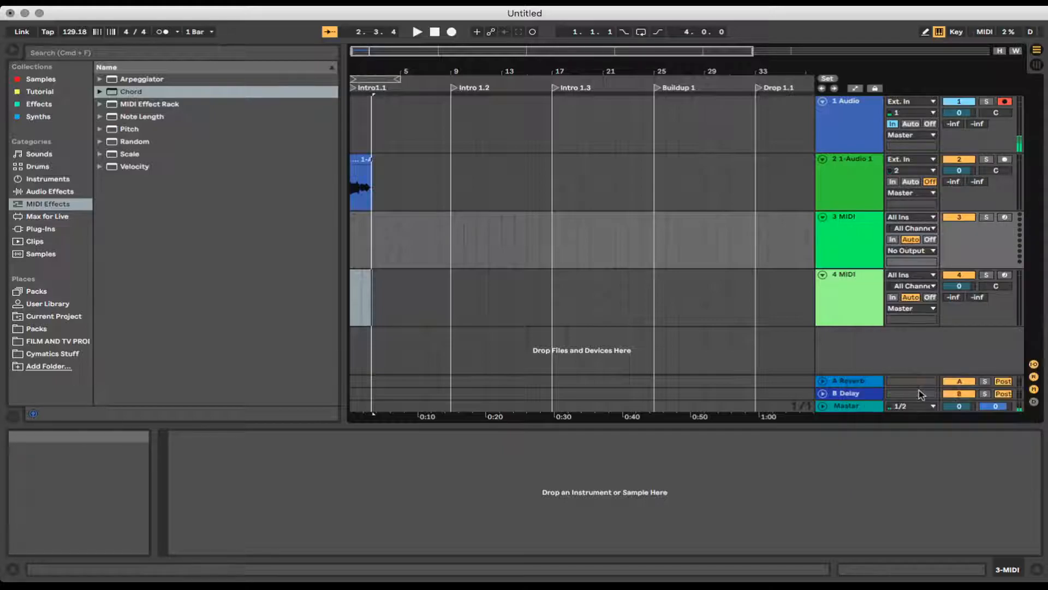
pyautogui.rightClick(841, 246)
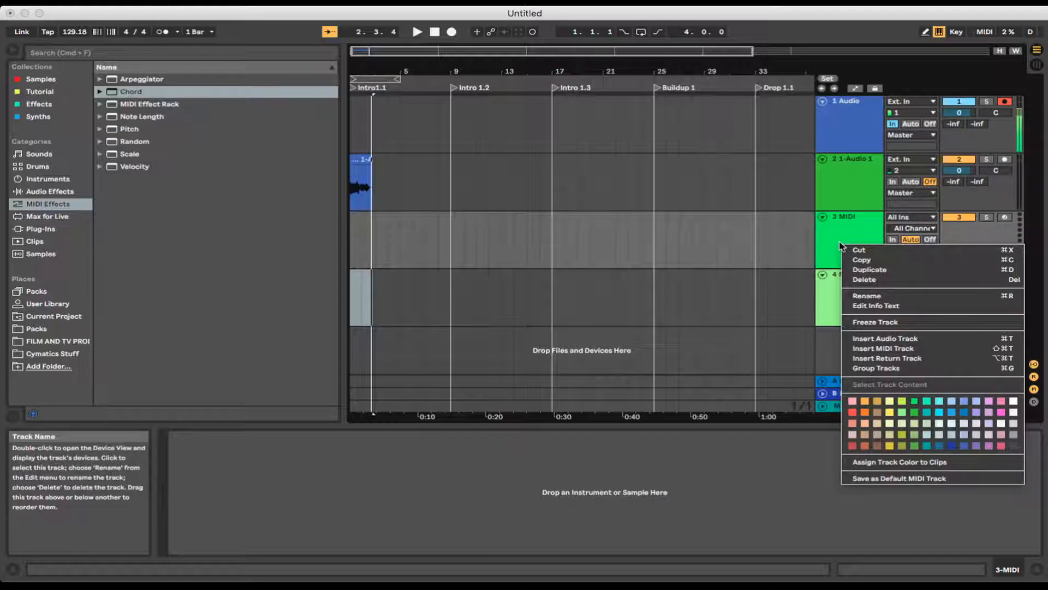
# - Group 3 MIDI into 3 Group, move 5 MIDI into it, and list Audio Effects
pyautogui.click(879, 369)
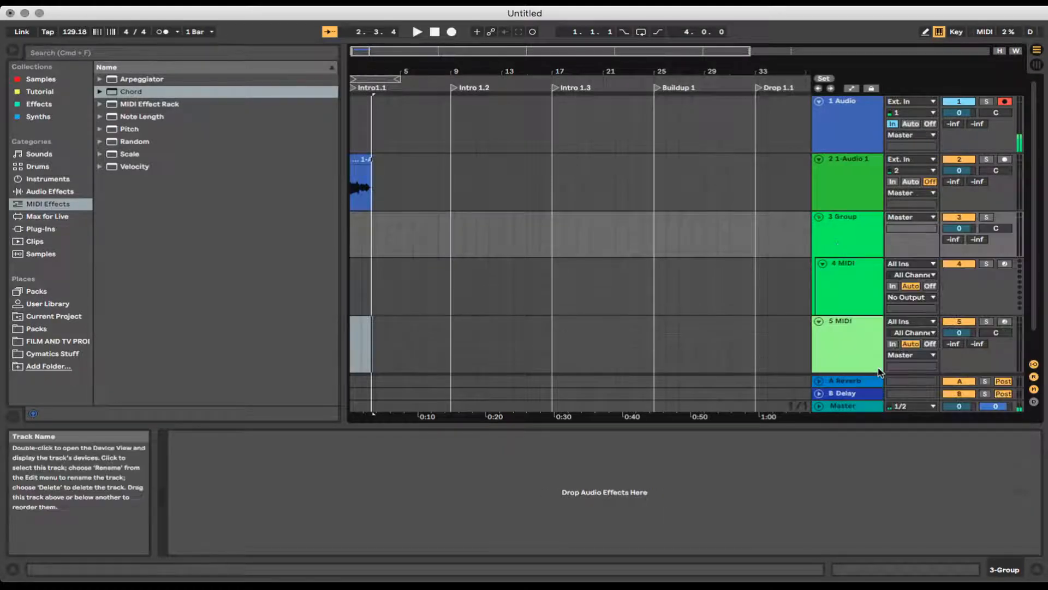
pyautogui.moveTo(845, 343); pyautogui.dragTo(847, 294)
pyautogui.scroll(-2, 789, 302)
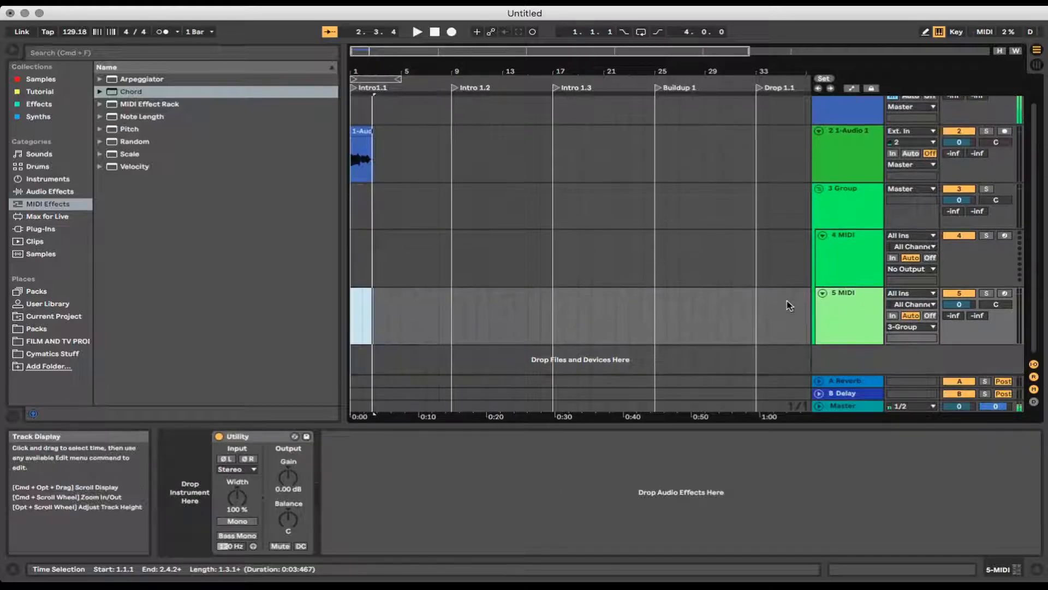
pyautogui.click(849, 205)
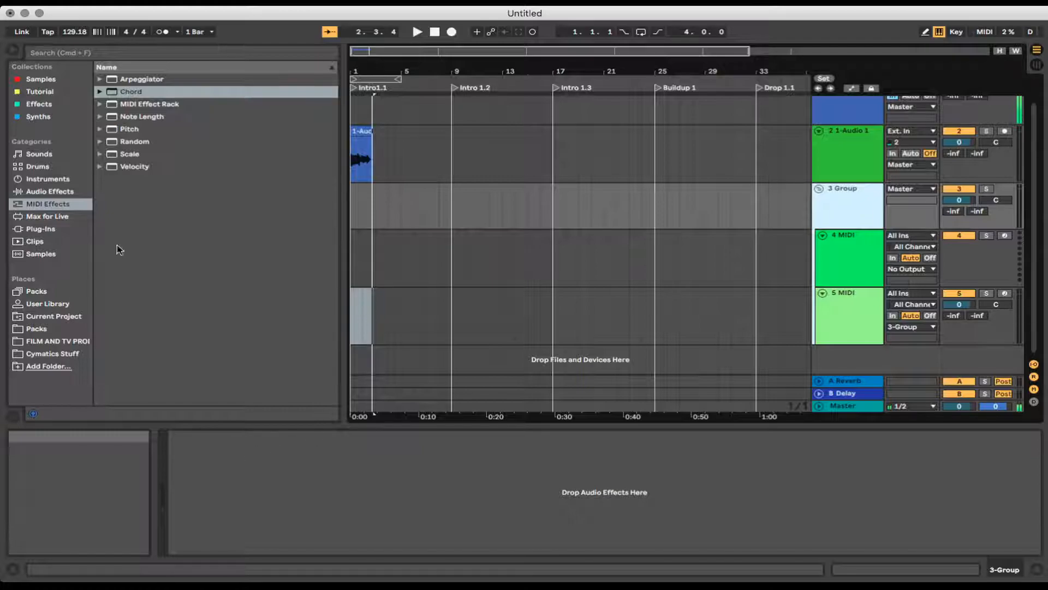
pyautogui.click(43, 191)
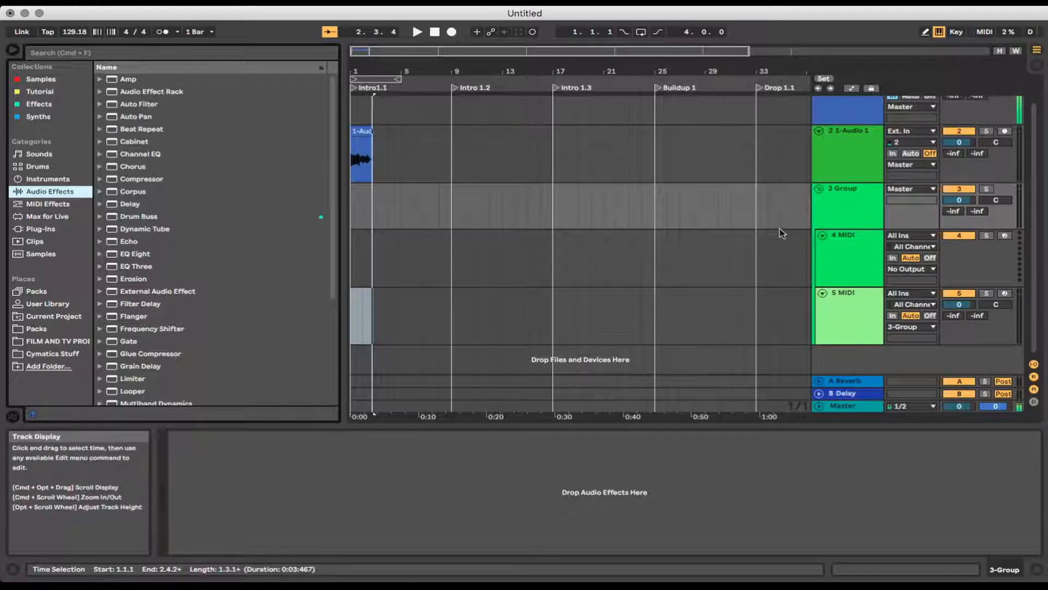
pyautogui.scroll(1, 682, 231)
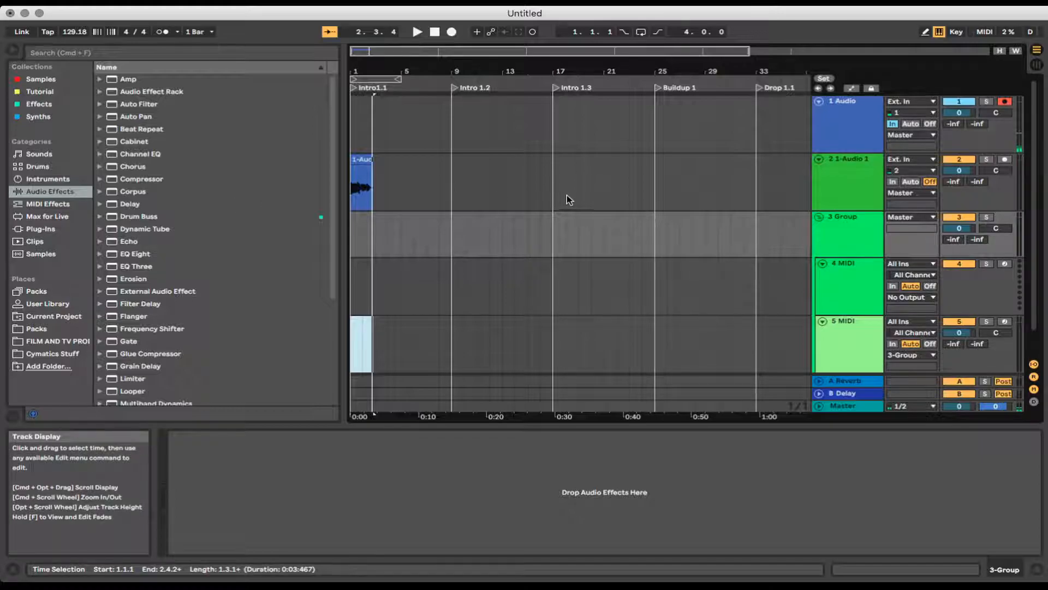
pyautogui.scroll(-2, 568, 199)
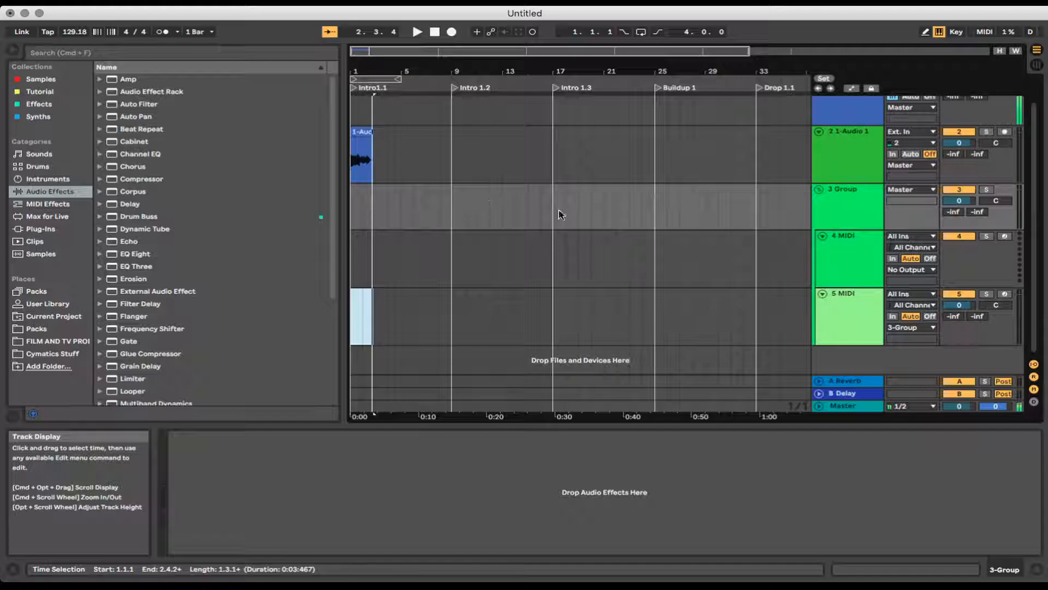
pyautogui.scroll(2, 674, 183)
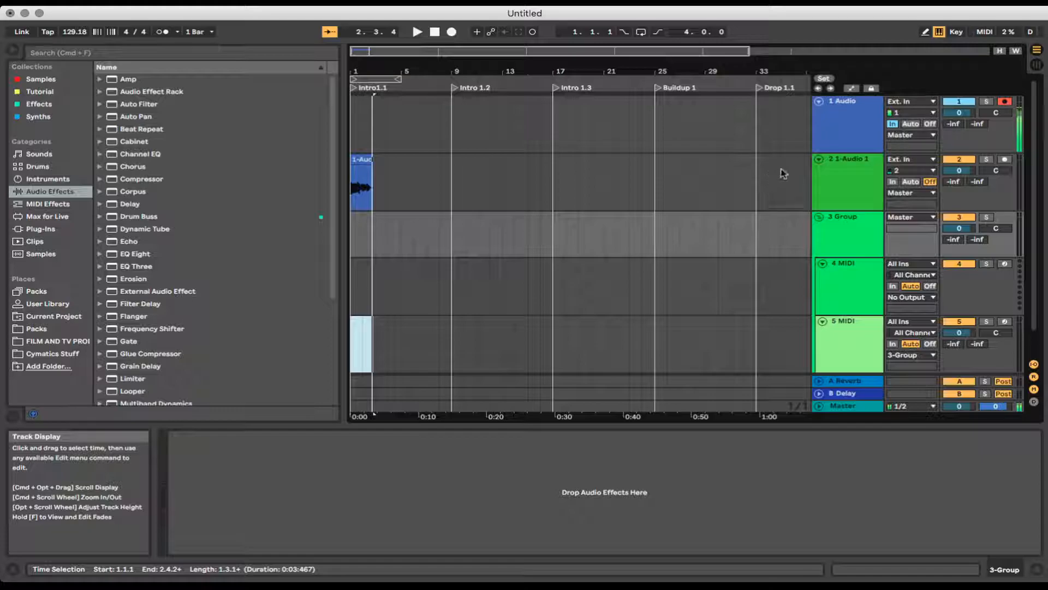
pyautogui.click(987, 102)
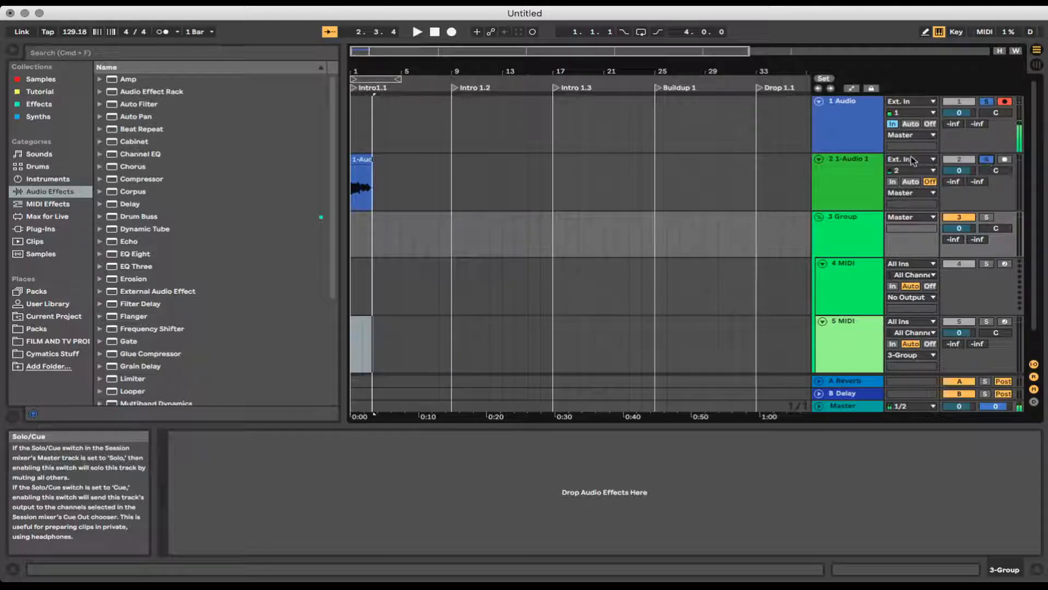
pyautogui.click(983, 161)
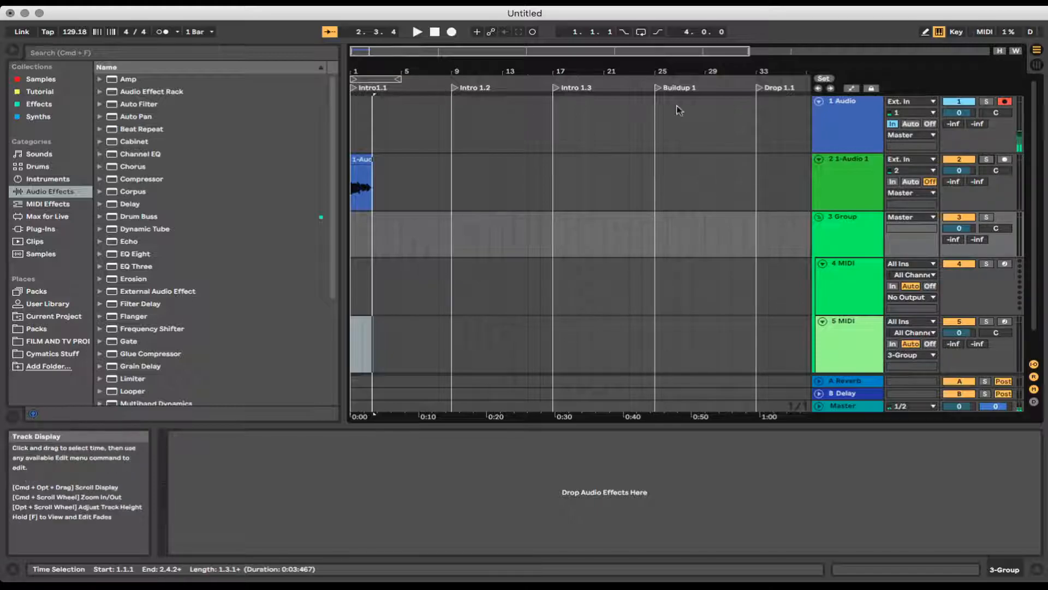
# - Zoom in on the first bars and draw a long fade-out across the Audio 1 clip
pyautogui.click(850, 91)
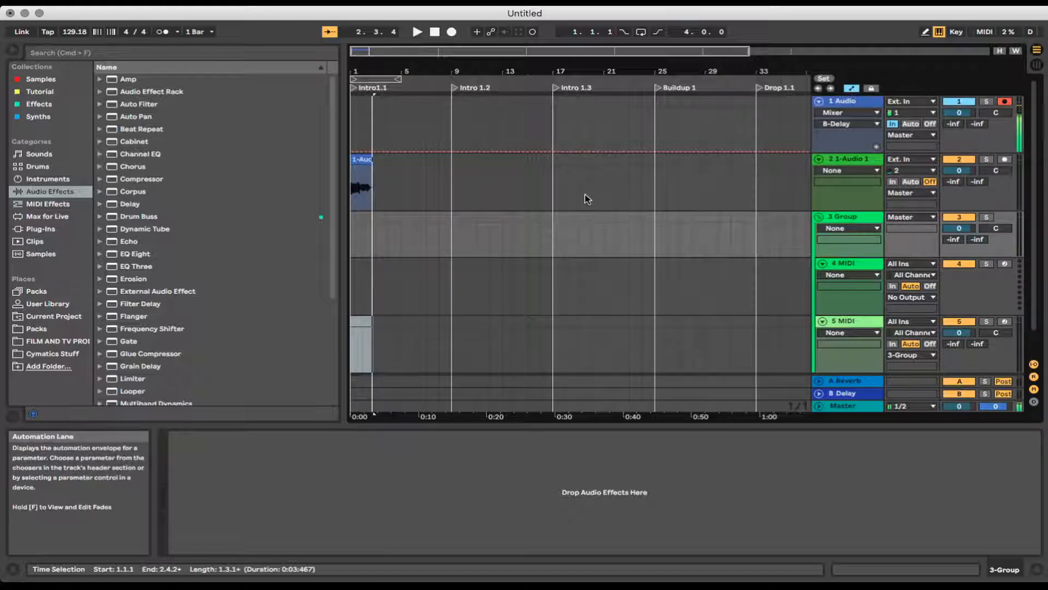
pyautogui.click(853, 90)
pyautogui.moveTo(384, 71); pyautogui.dragTo(556, 70)
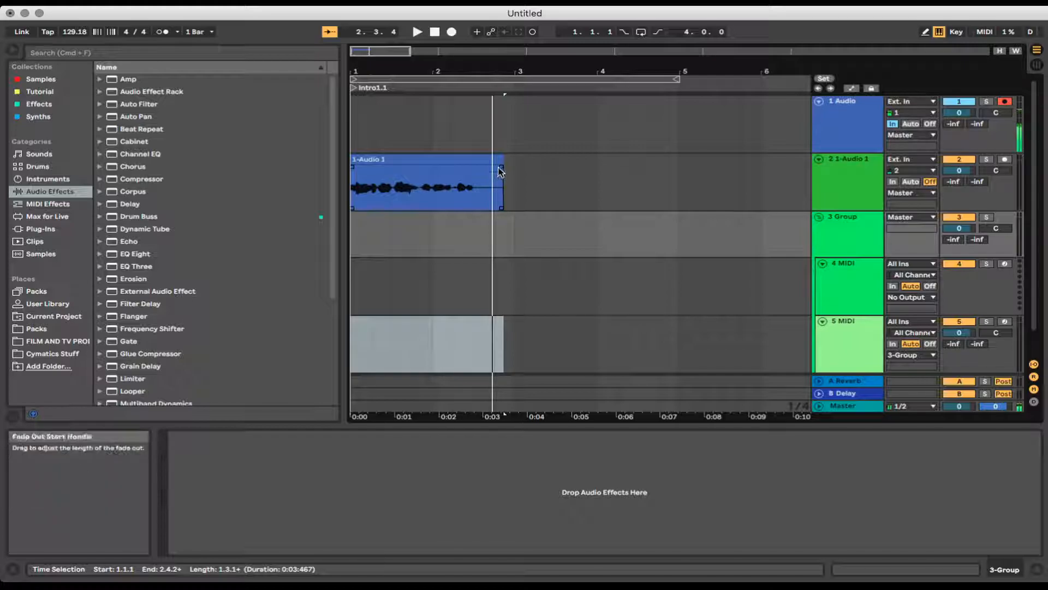
pyautogui.moveTo(500, 171); pyautogui.dragTo(352, 154)
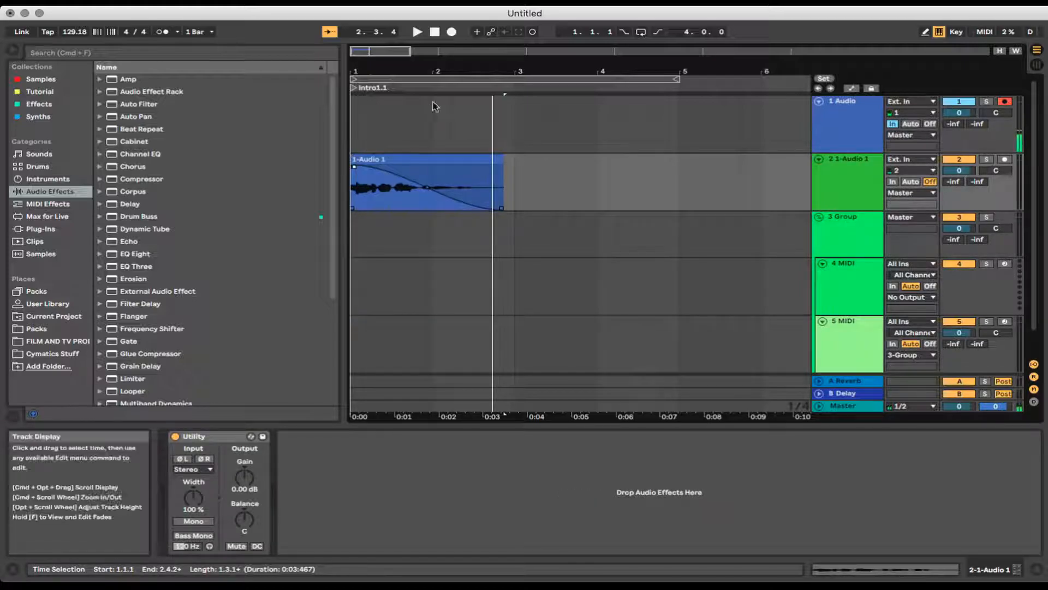
# - Play the faded clip from the start, stop, and show automation lanes for all tracks
pyautogui.click(435, 31)
pyautogui.click(418, 32)
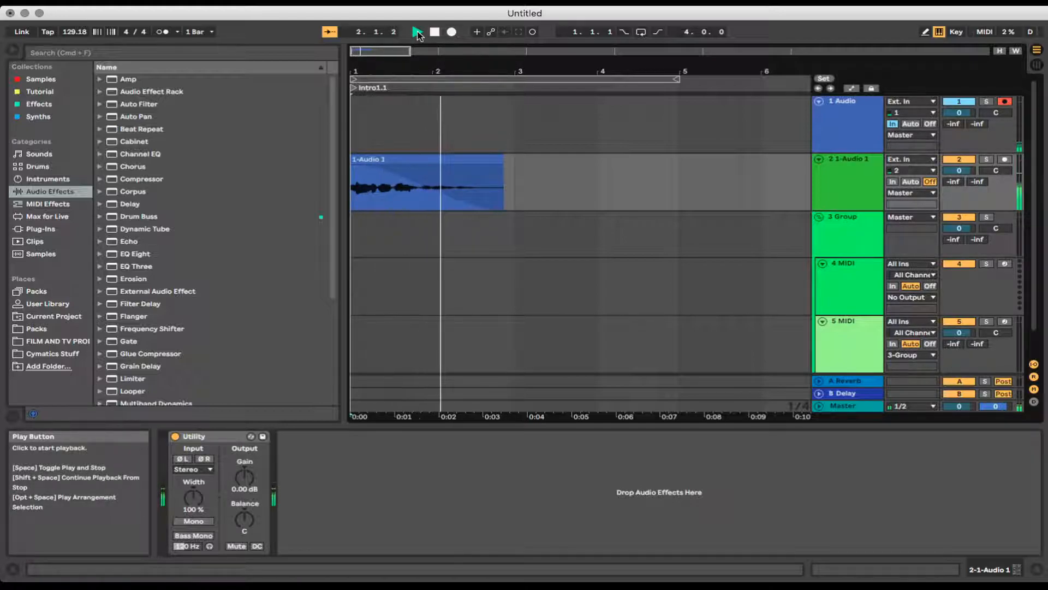
pyautogui.click(431, 33)
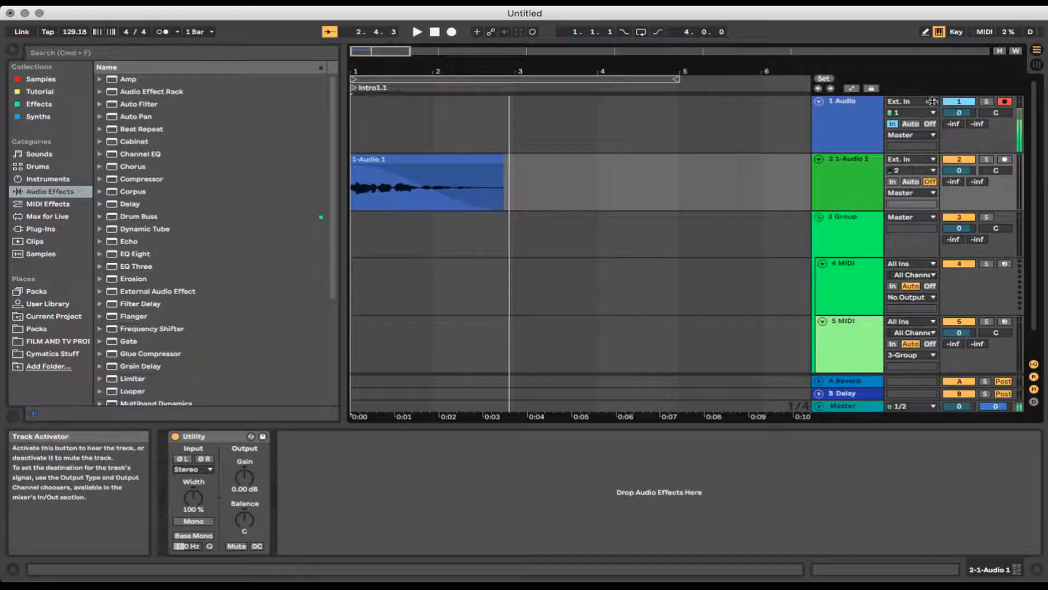
pyautogui.click(851, 89)
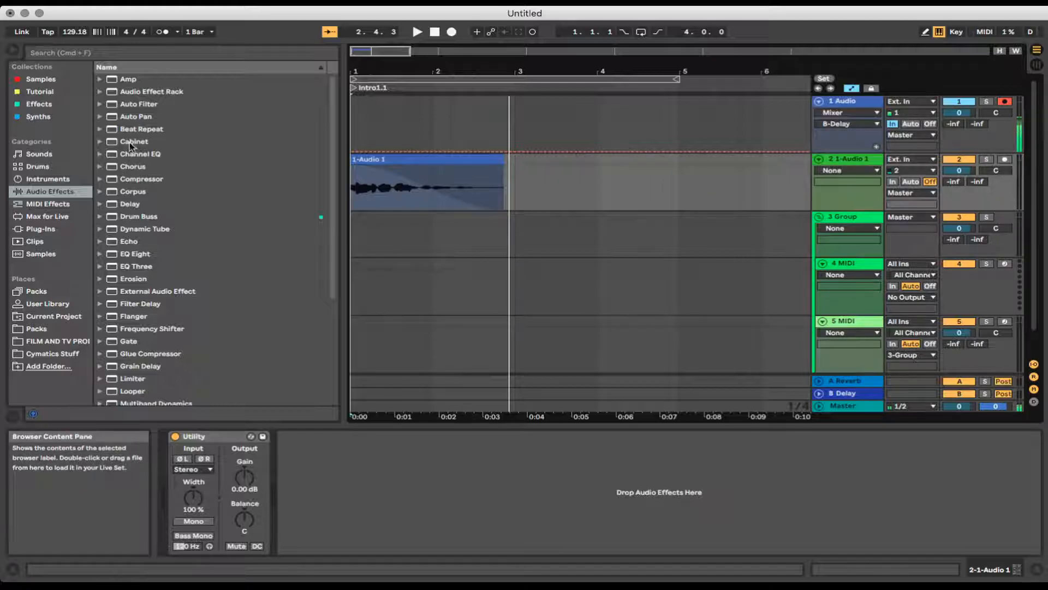
# - Add Auto Filter at 18.9 kHz and automate its frequency to ramp up from the clip start
pyautogui.moveTo(134, 107); pyautogui.dragTo(173, 516)
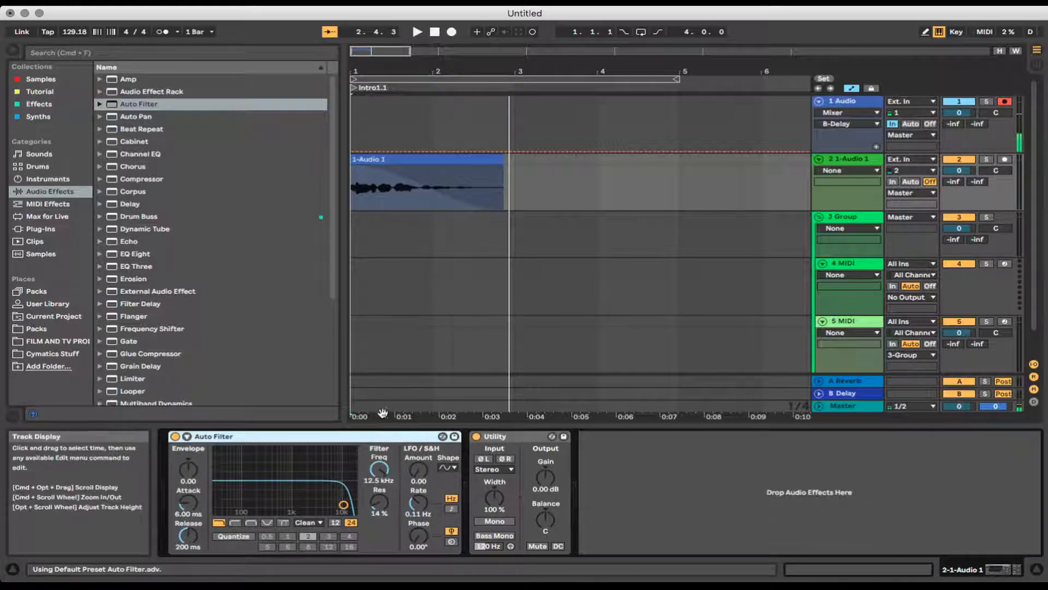
pyautogui.moveTo(380, 470); pyautogui.dragTo(380, 460)
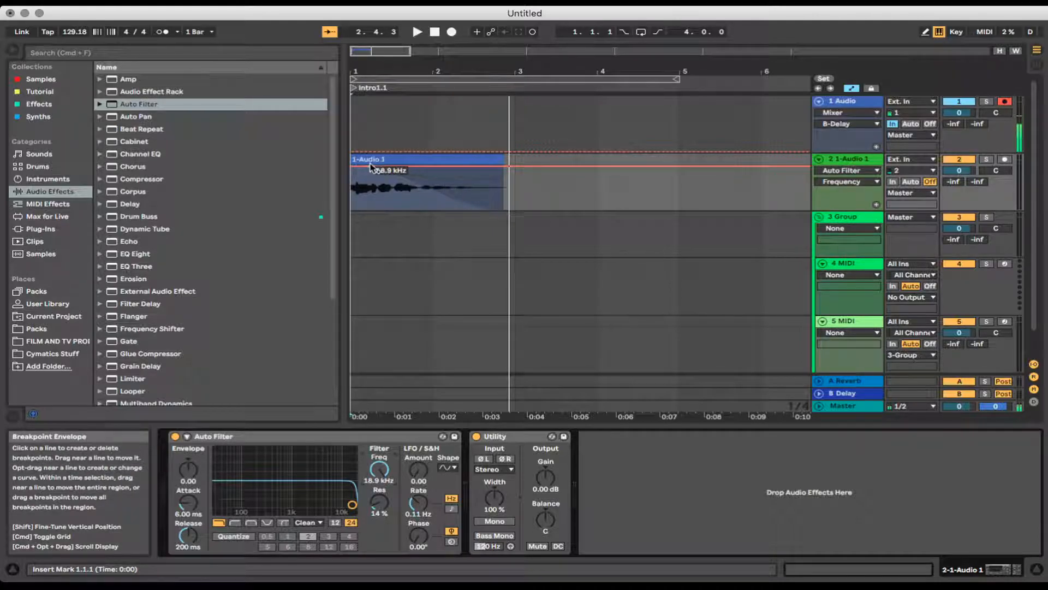
pyautogui.click(423, 166)
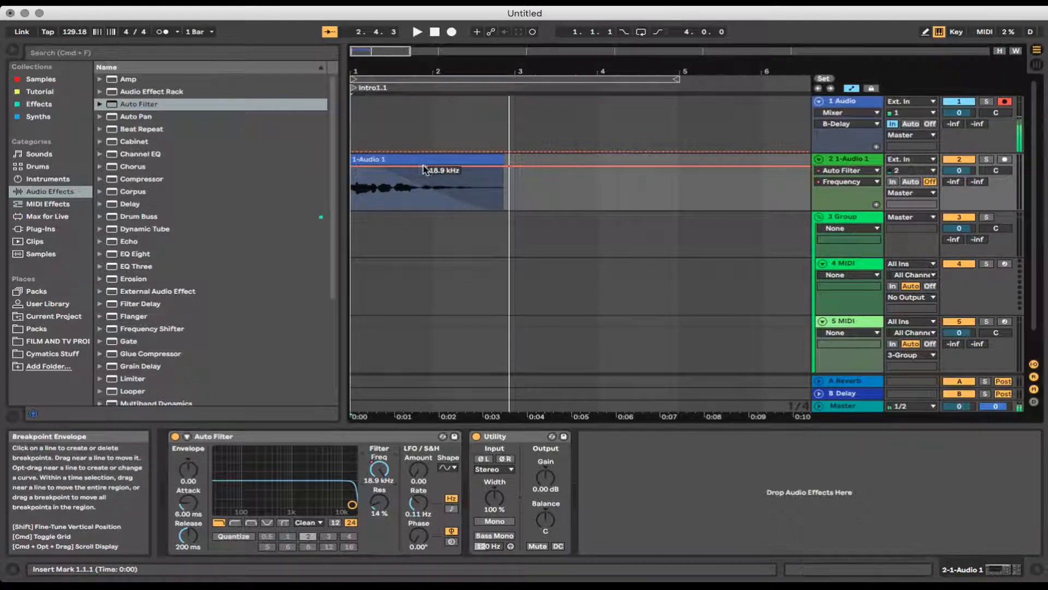
pyautogui.moveTo(355, 171); pyautogui.dragTo(354, 189)
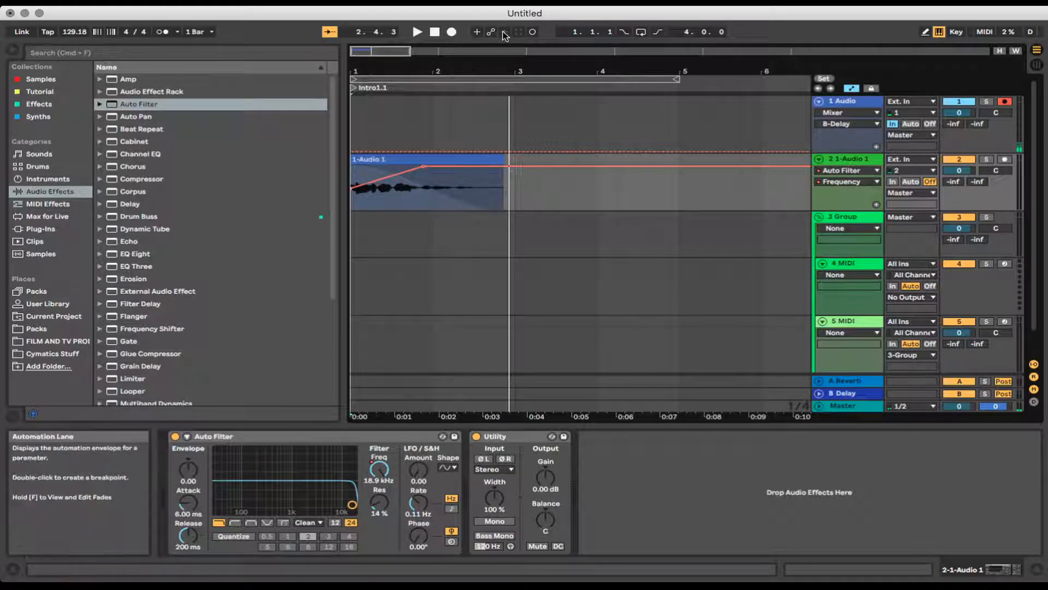
# - Listen to the filter sweep, then bend the rising frequency ramp into a curve
pyautogui.click(417, 31)
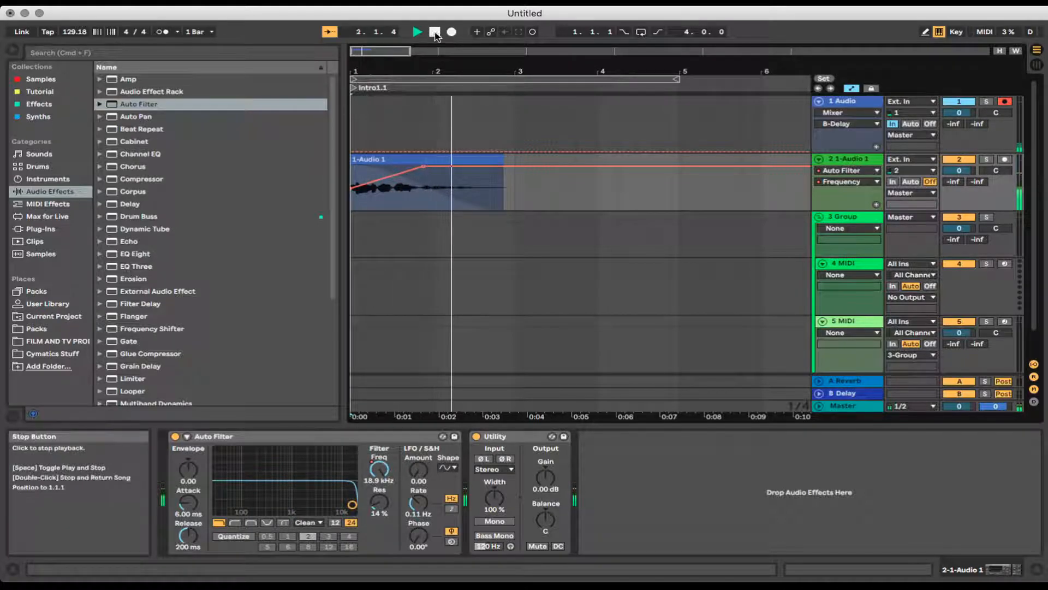
pyautogui.click(434, 32)
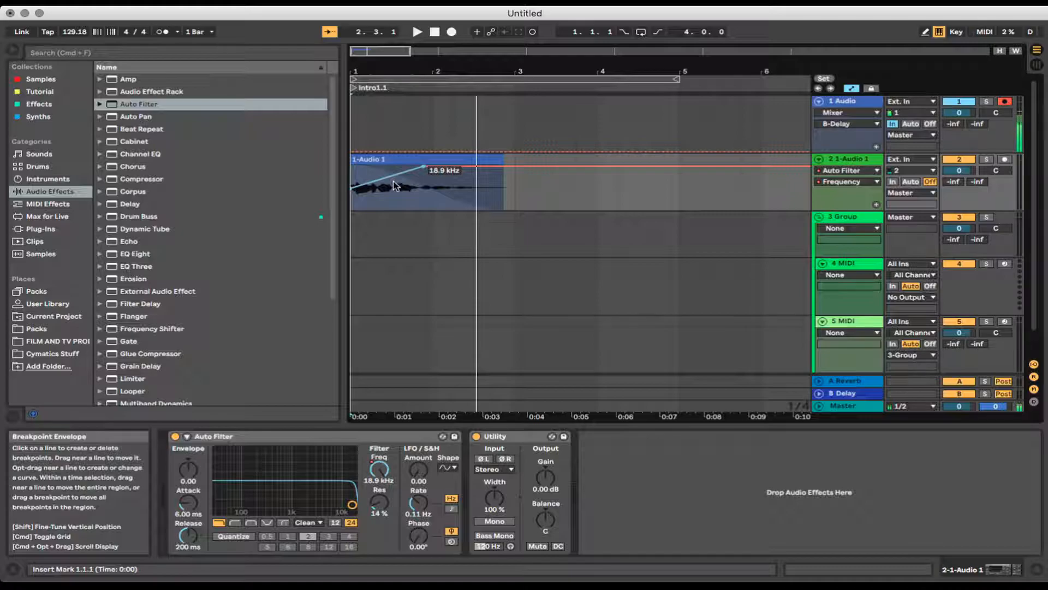
pyautogui.moveTo(397, 185)
pyautogui.mouseDown()
pyautogui.moveTo(397, 205)
pyautogui.moveTo(397, 170)
pyautogui.moveTo(397, 197)
pyautogui.mouseUp()
pyautogui.moveTo(397, 197); pyautogui.dragTo(377, 194)
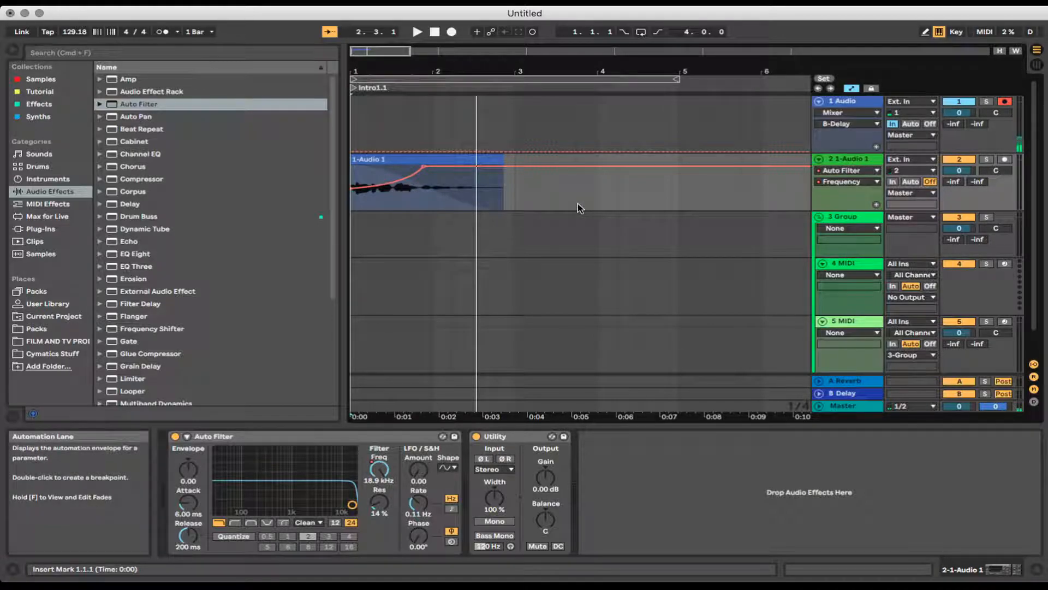